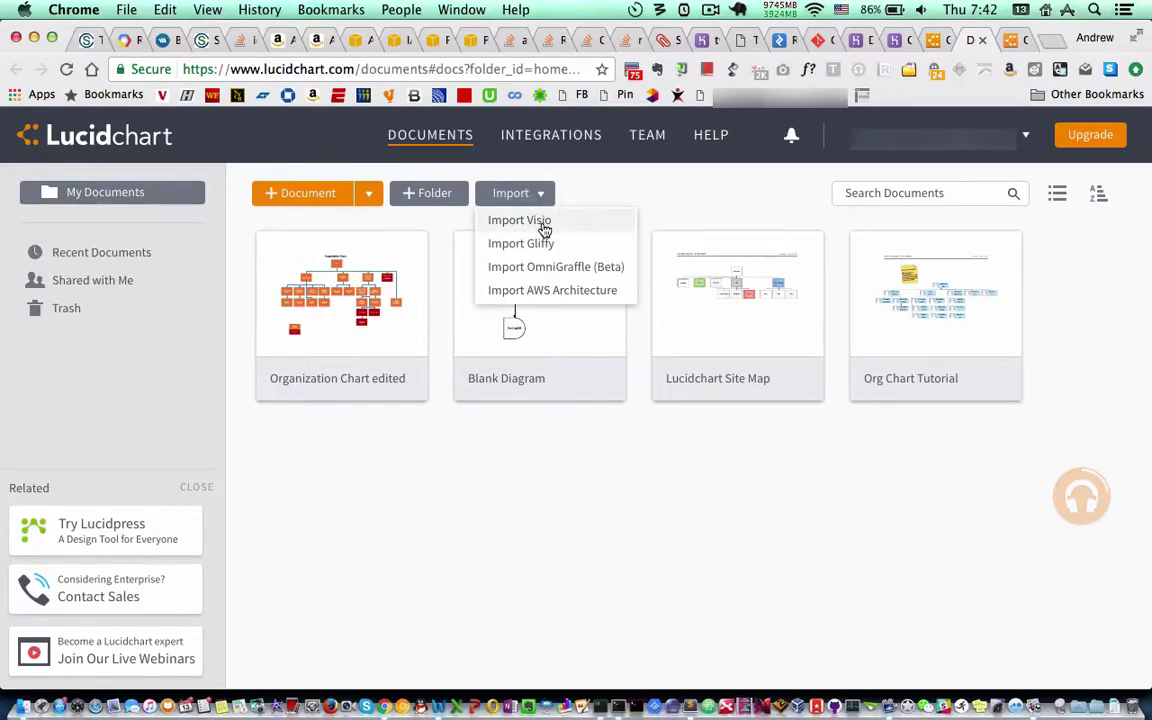
Step: Import Organization Chart.vsdx from Downloads as a Visio file into Lucidchart
click(566, 228)
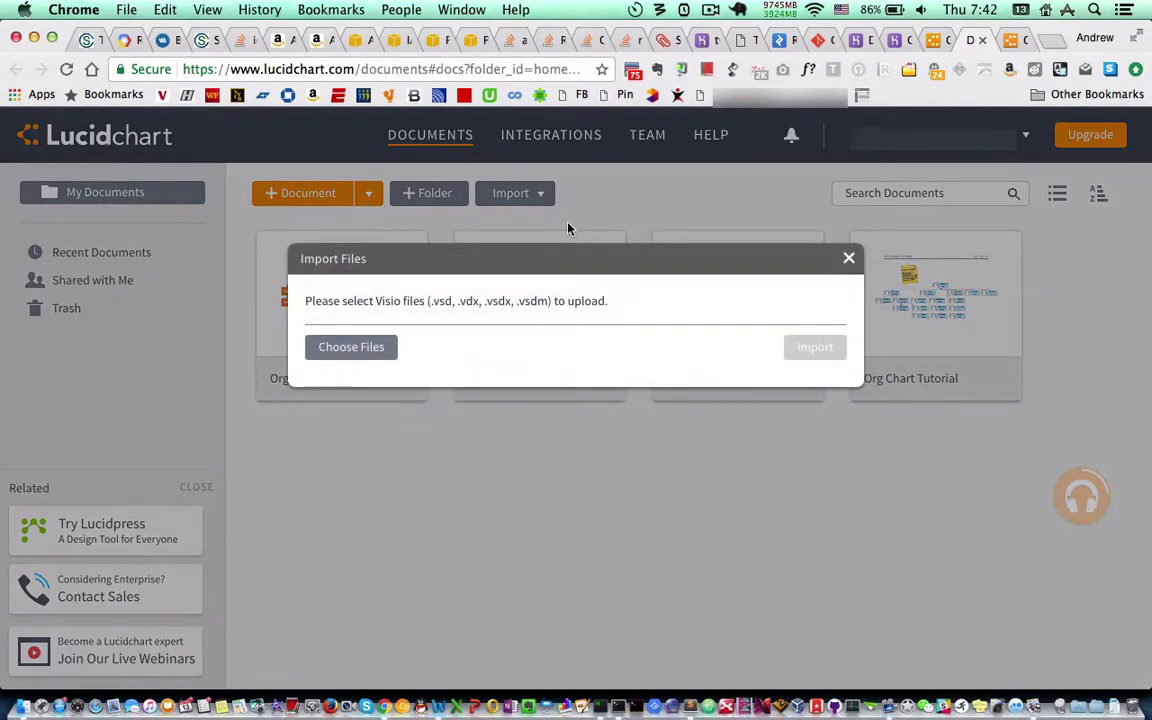
click(383, 347)
scroll(388, 340, down, 2)
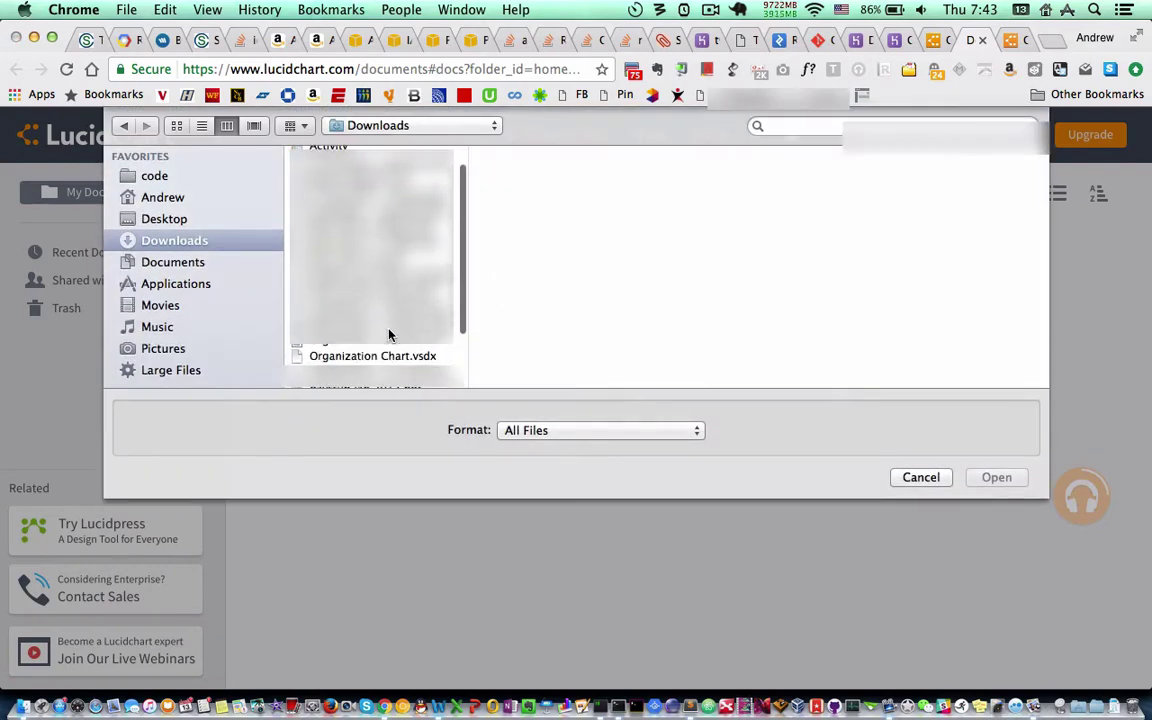
click(362, 356)
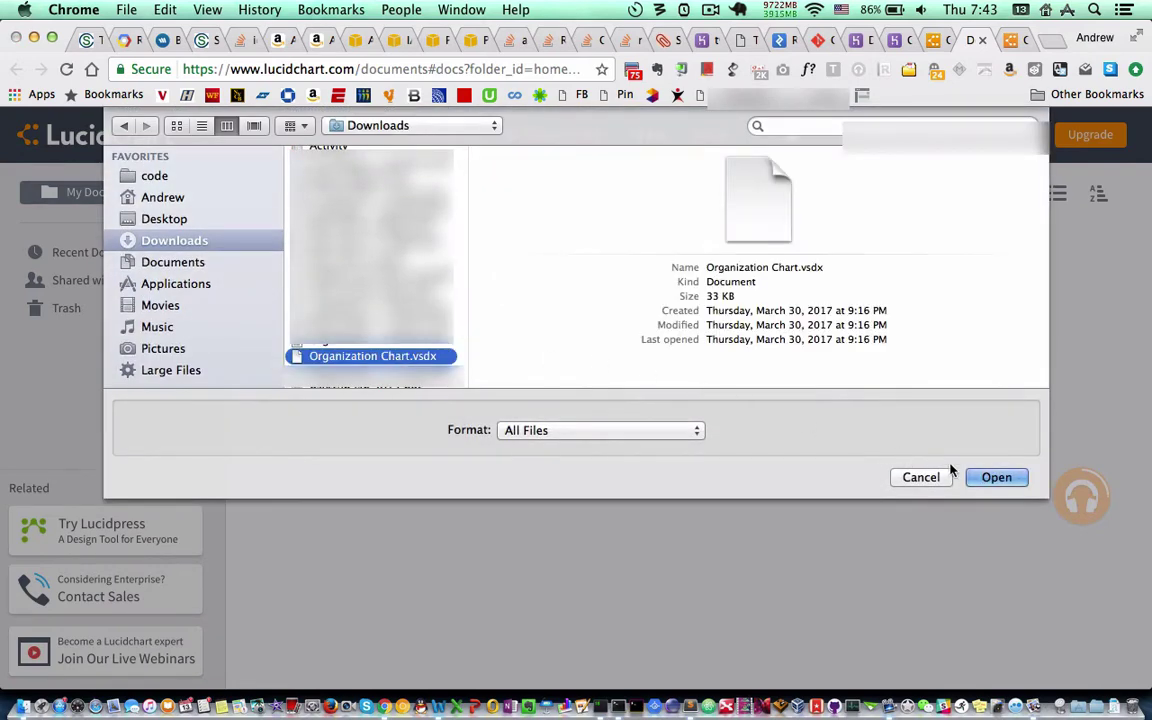
click(995, 477)
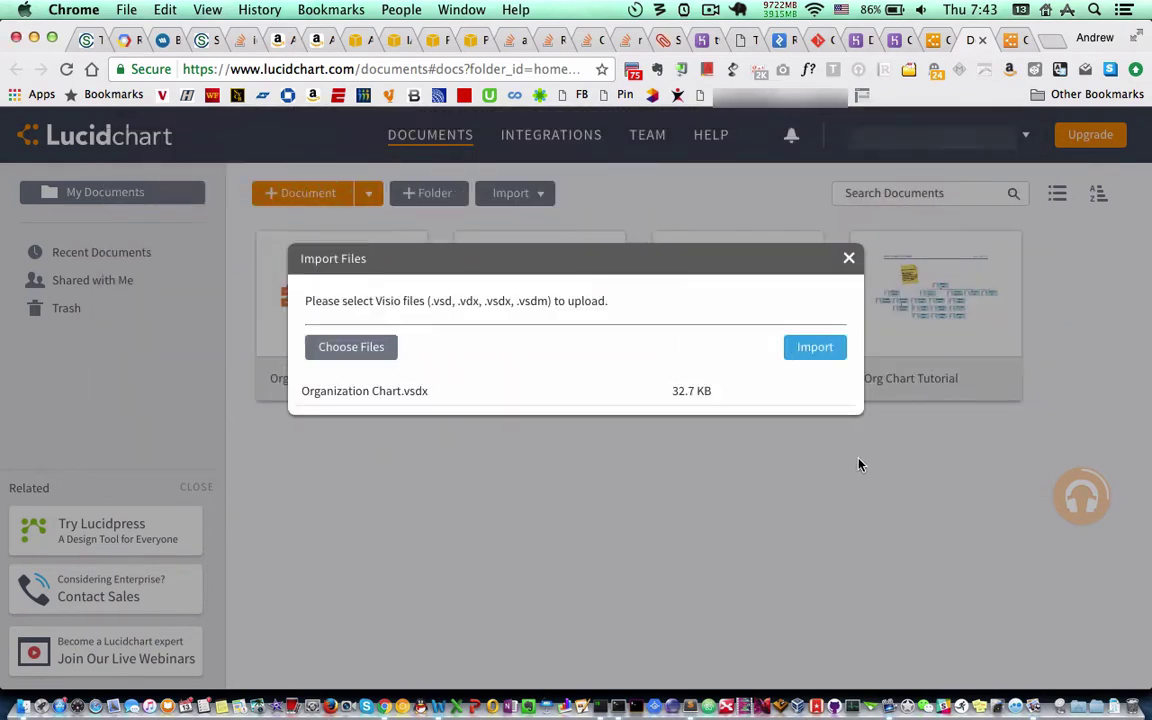
click(829, 354)
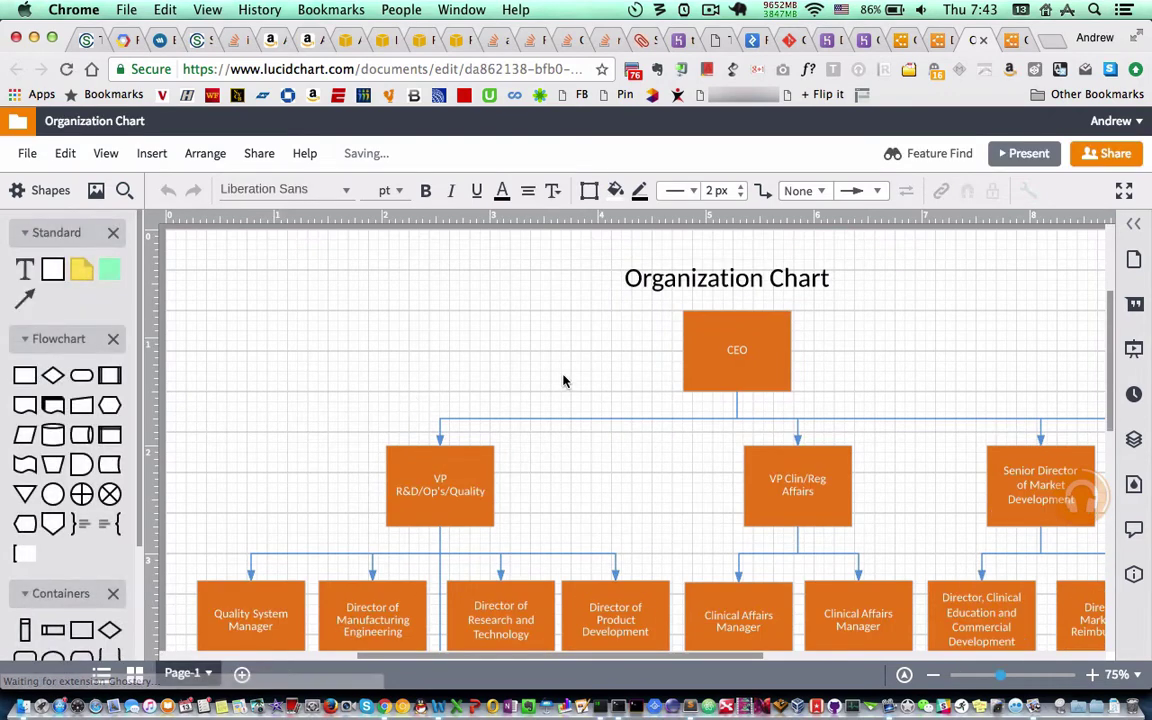
Step: Connect the second Clinical Affairs Manager box to Therapy Development Manager
scroll(566, 378, right, 4)
scroll(566, 378, down, 1)
scroll(565, 378, down, 2)
scroll(565, 378, right, 2)
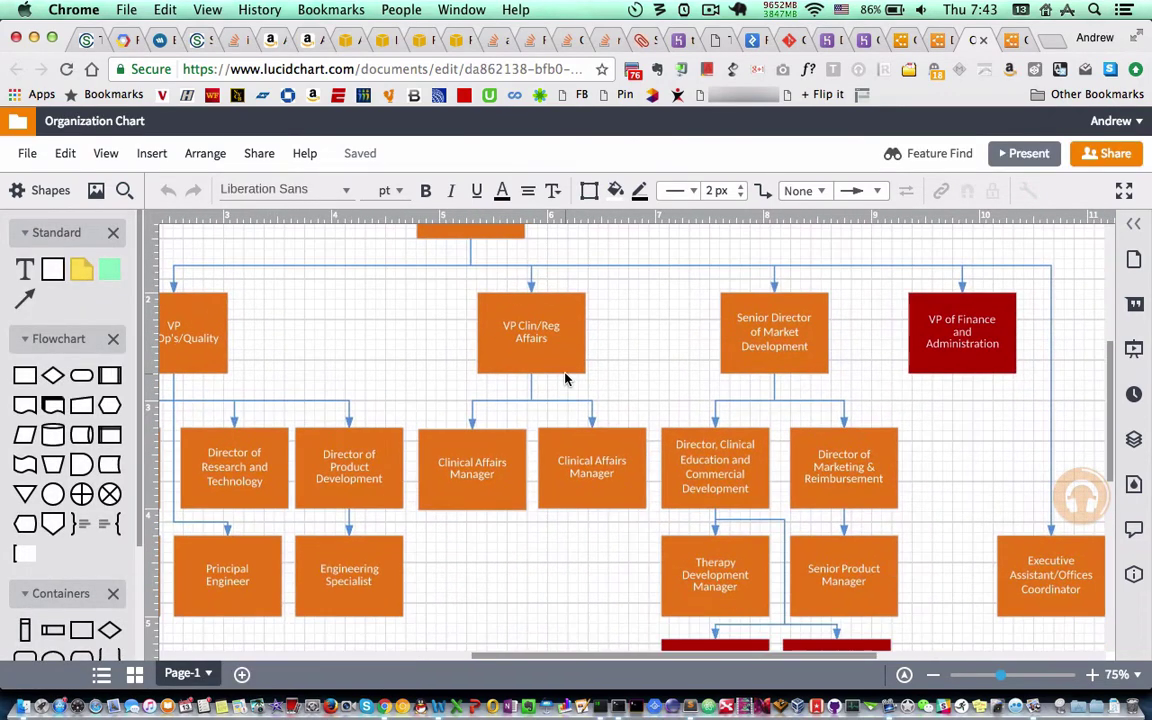
click(566, 331)
click(591, 477)
scroll(602, 550, down, 2)
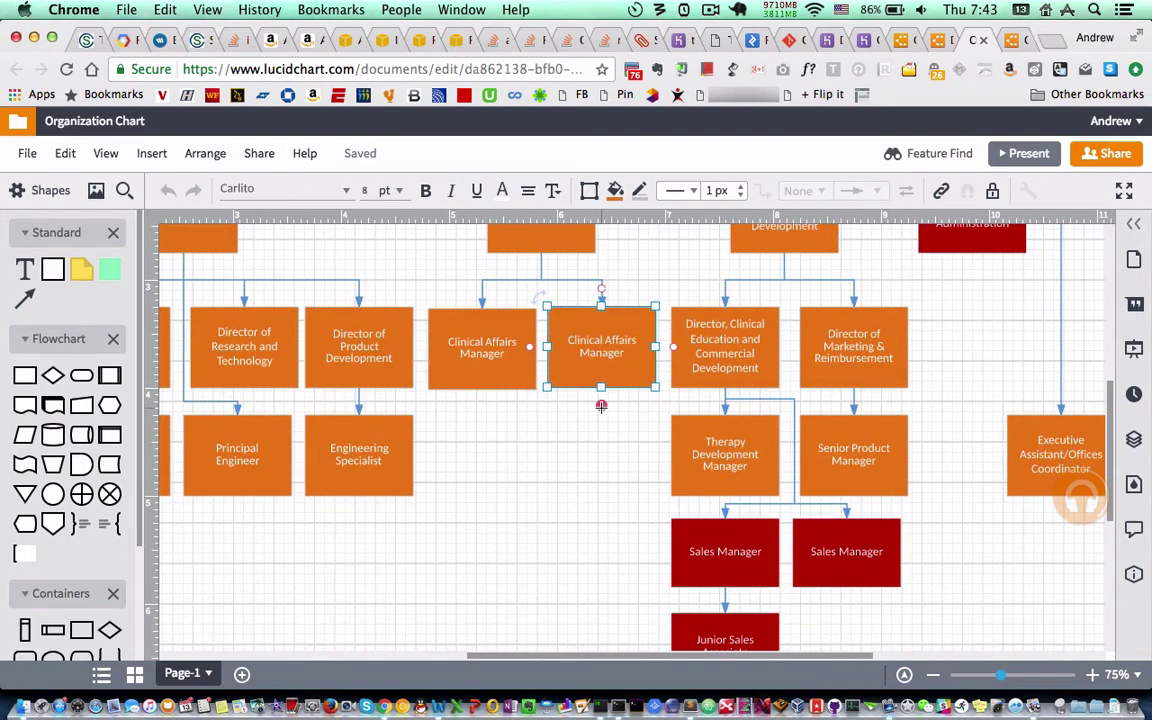
drag(601, 403, 669, 456)
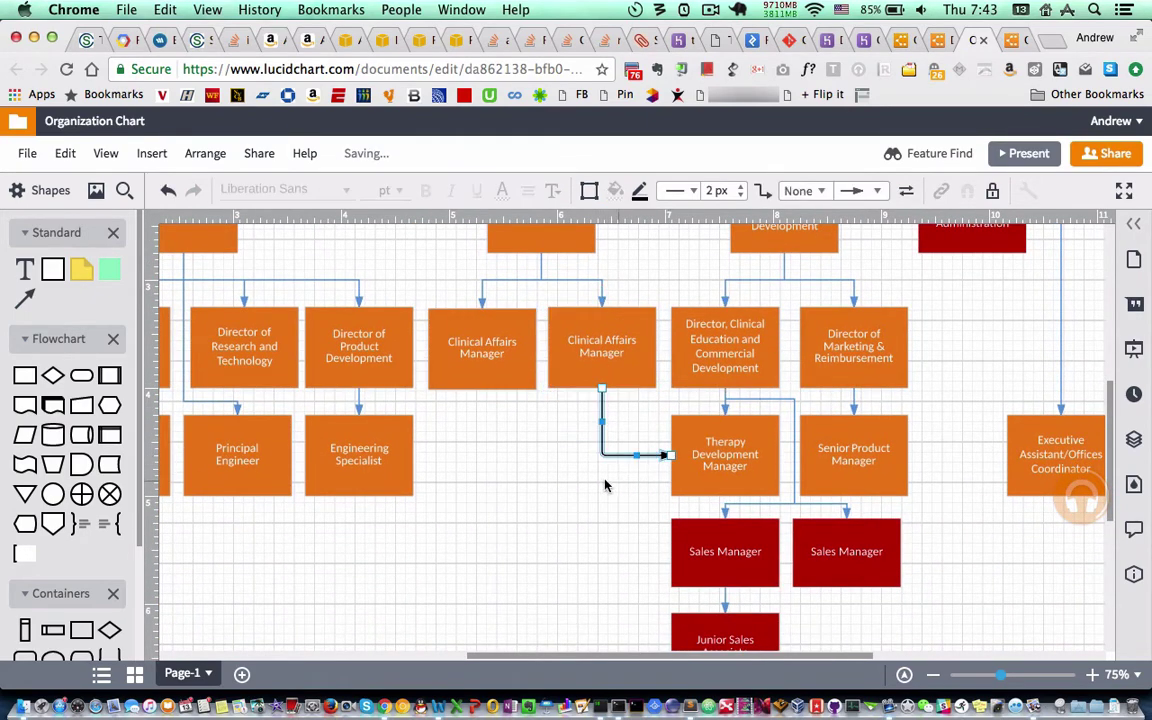
Step: Add a Process box under the first Clinical Affairs Manager, a linked Database below it, and edit Engineering Specialist
click(482, 380)
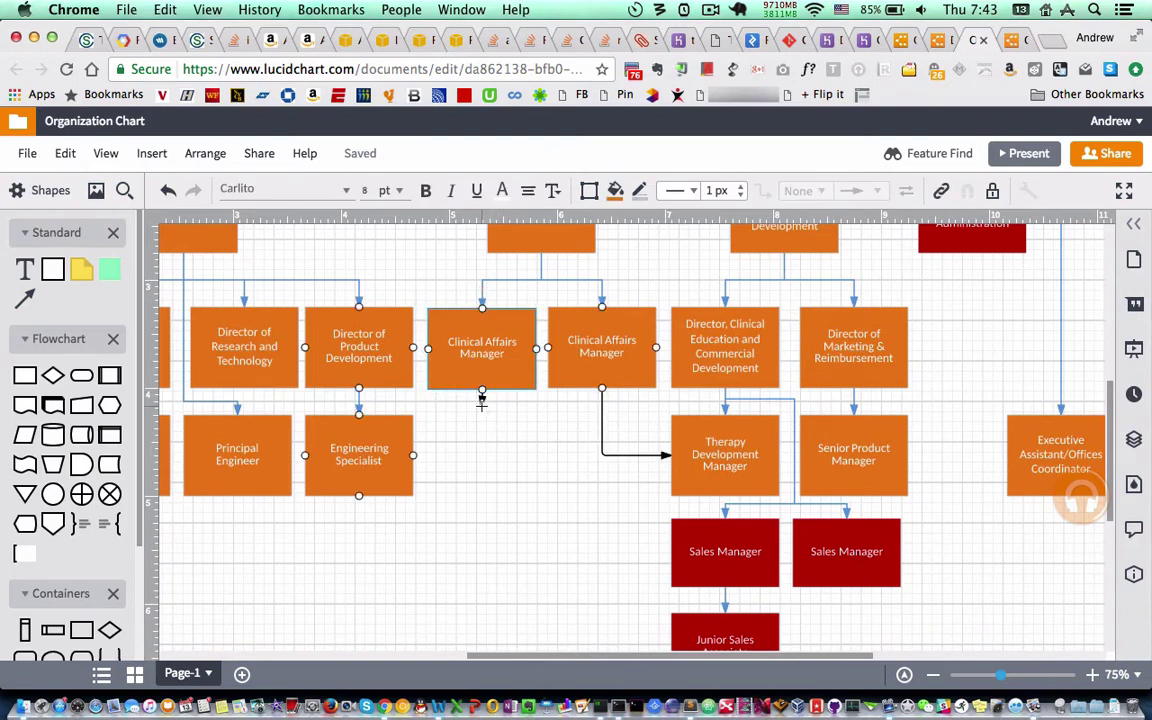
drag(482, 389, 482, 412)
click(498, 423)
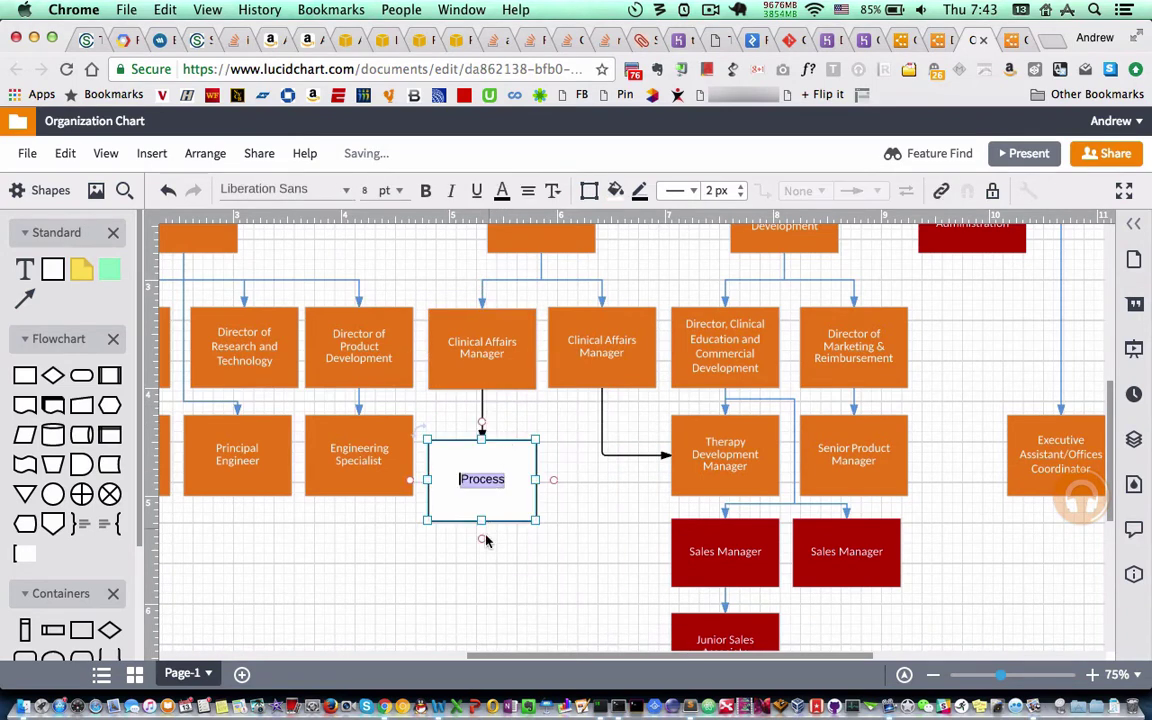
drag(481, 540, 482, 560)
click(530, 576)
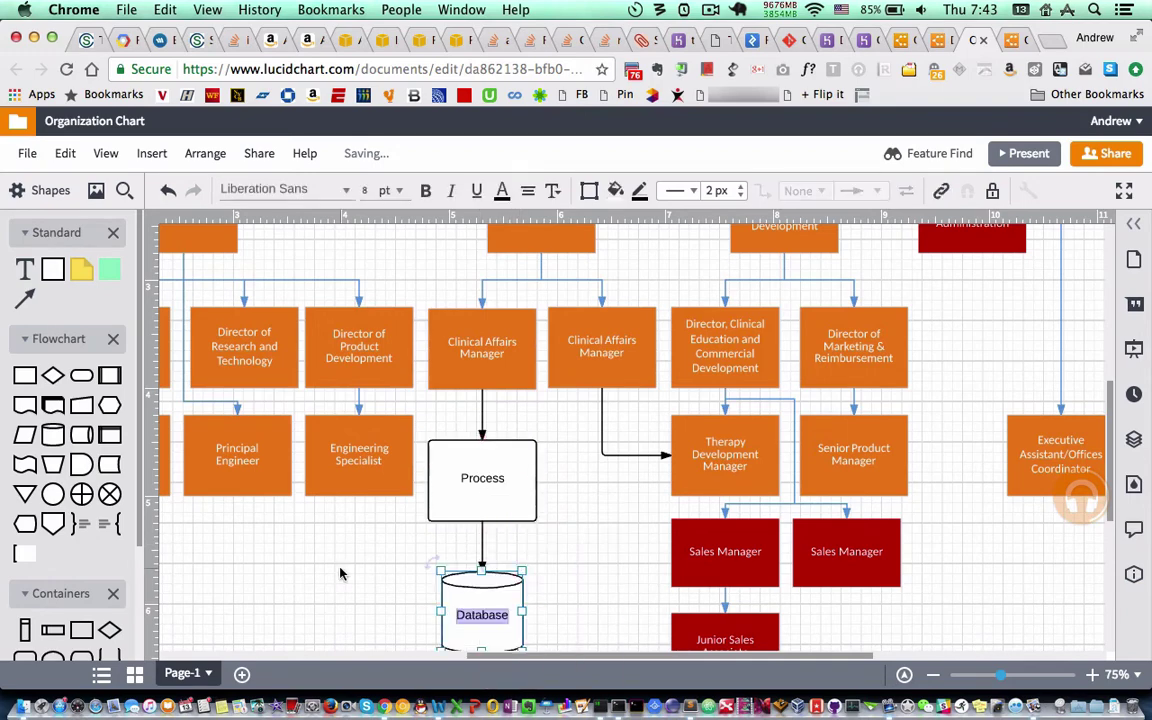
click(342, 571)
double_click(355, 459)
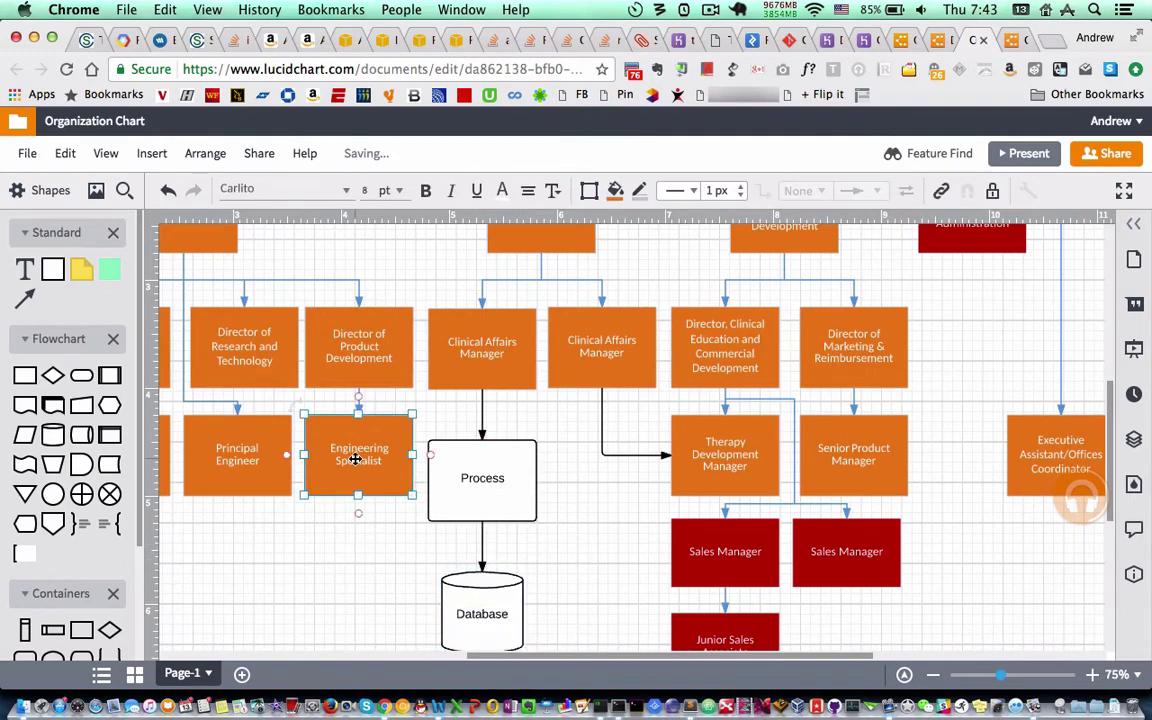
click(370, 580)
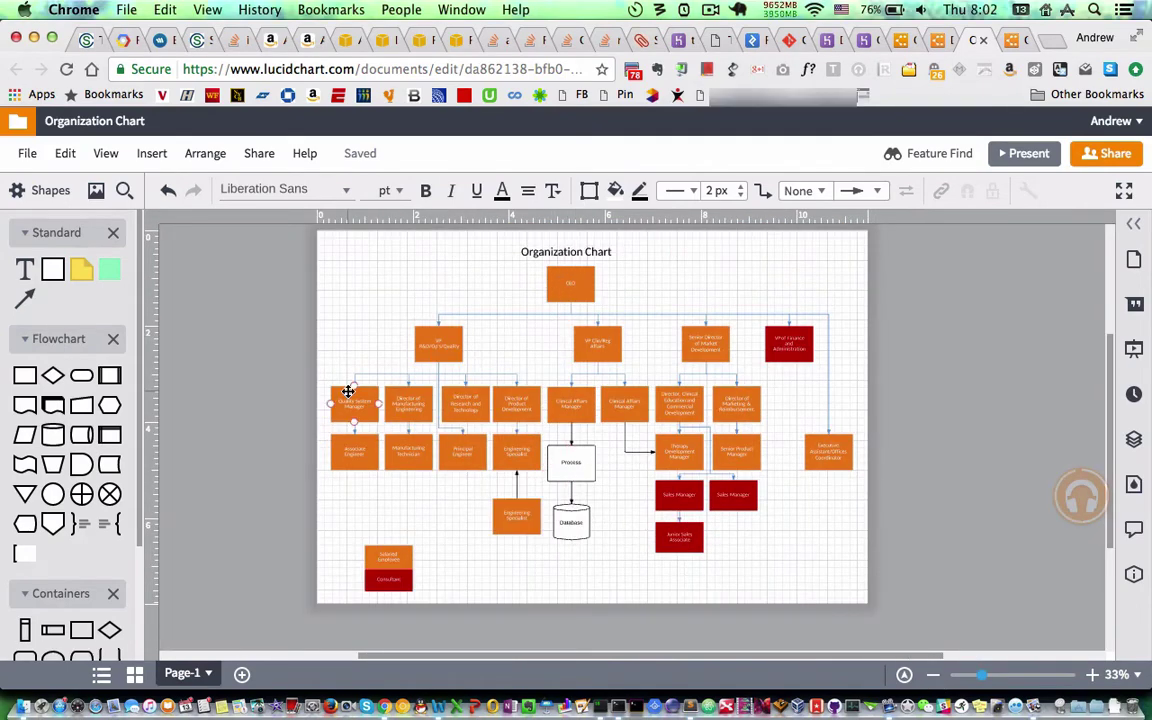
Step: Download the org chart from File > Download As in Visio (VDX) format
click(29, 156)
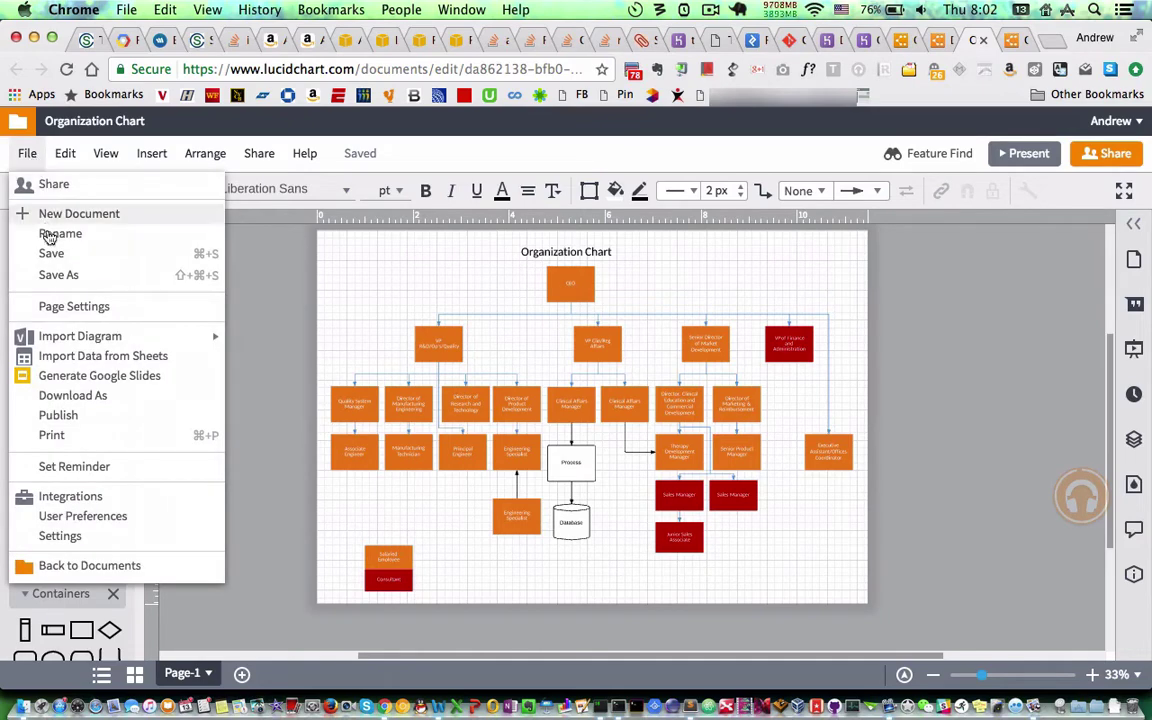
click(66, 399)
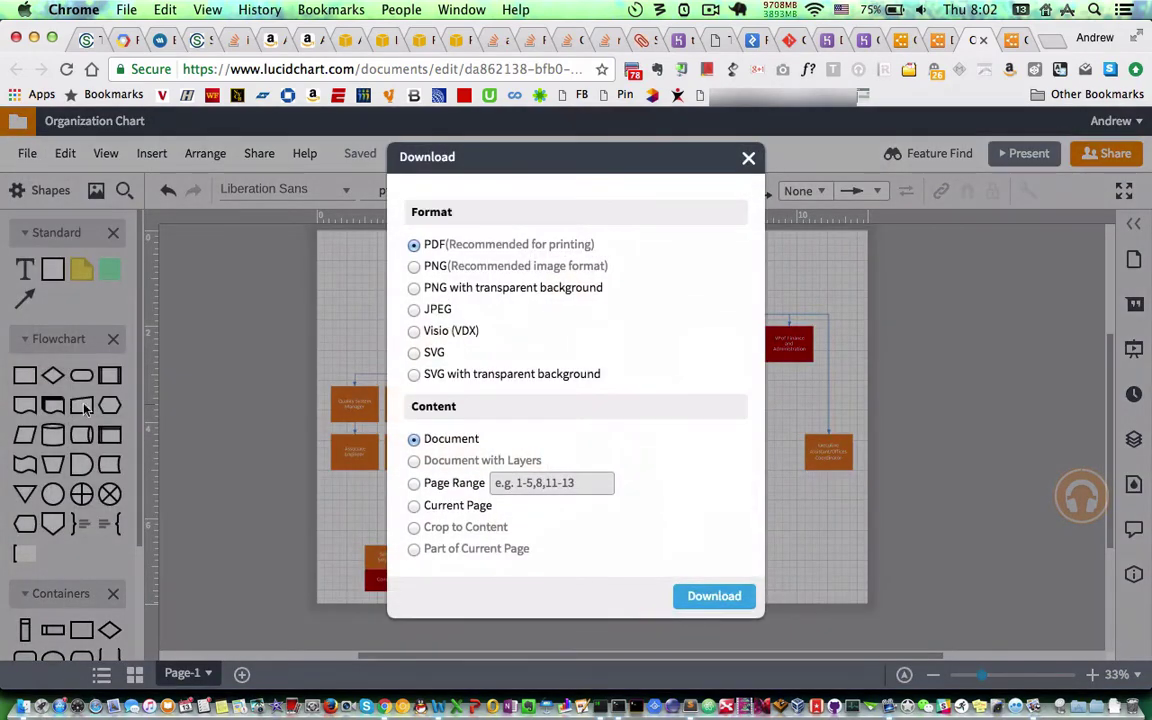
click(457, 332)
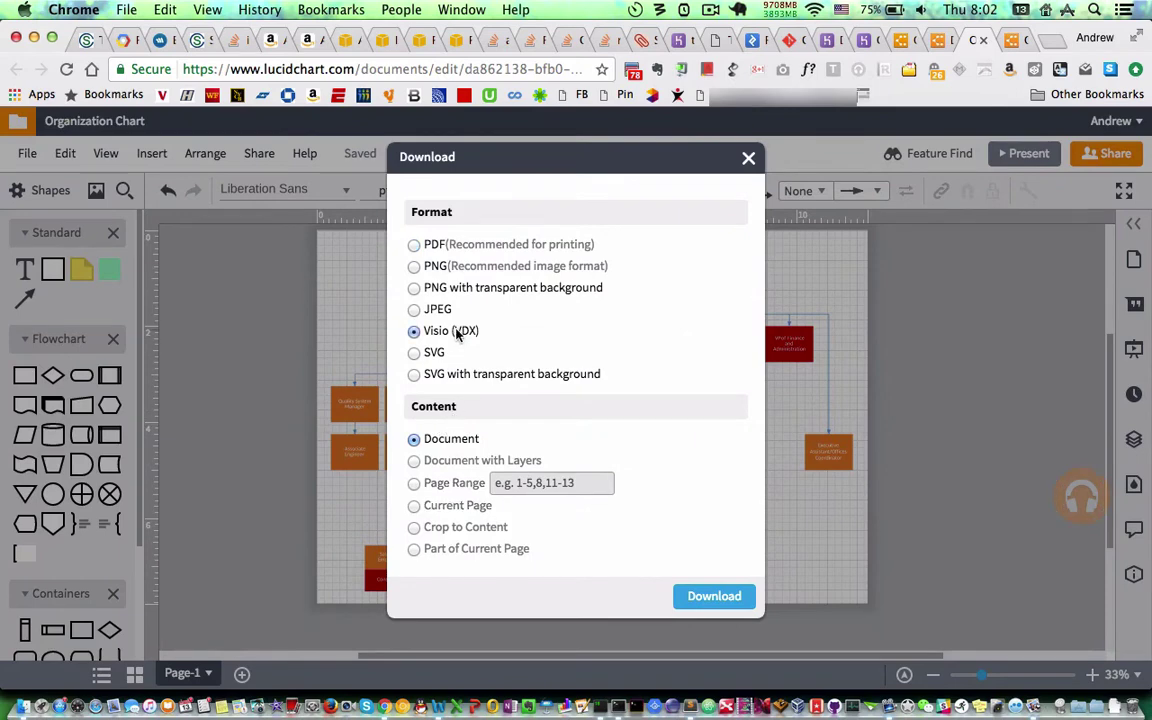
click(690, 600)
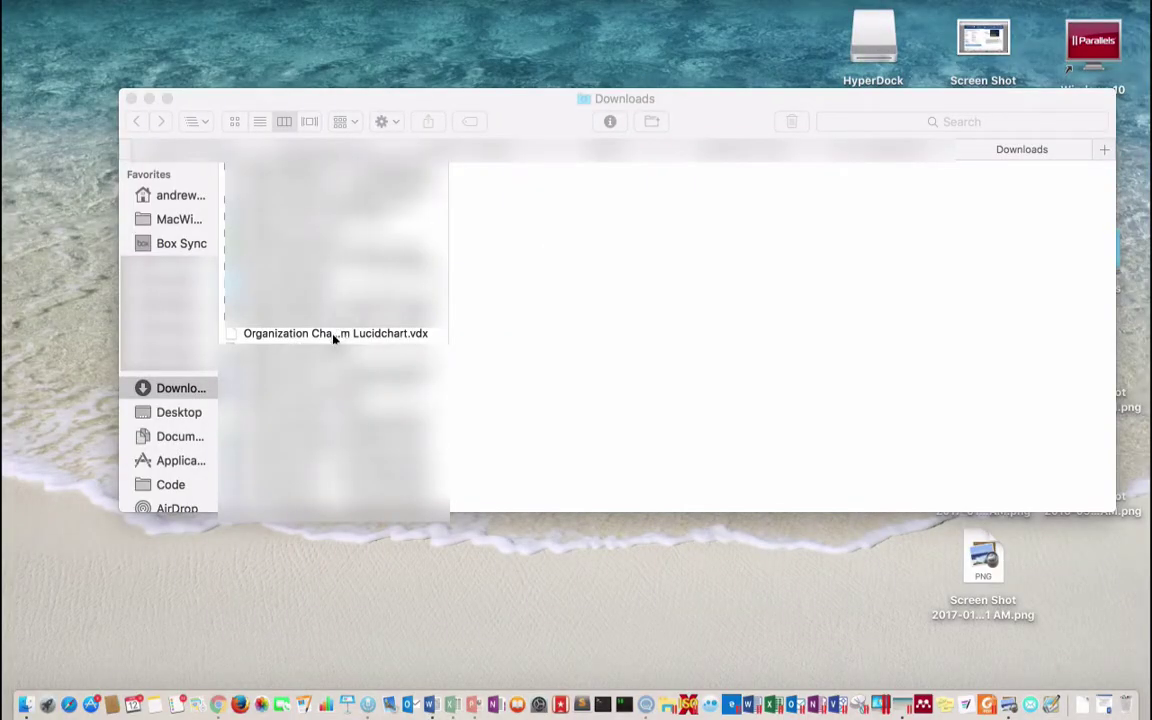
Step: Drag the exported .vdx file from Downloads onto Visio to open it
click(335, 338)
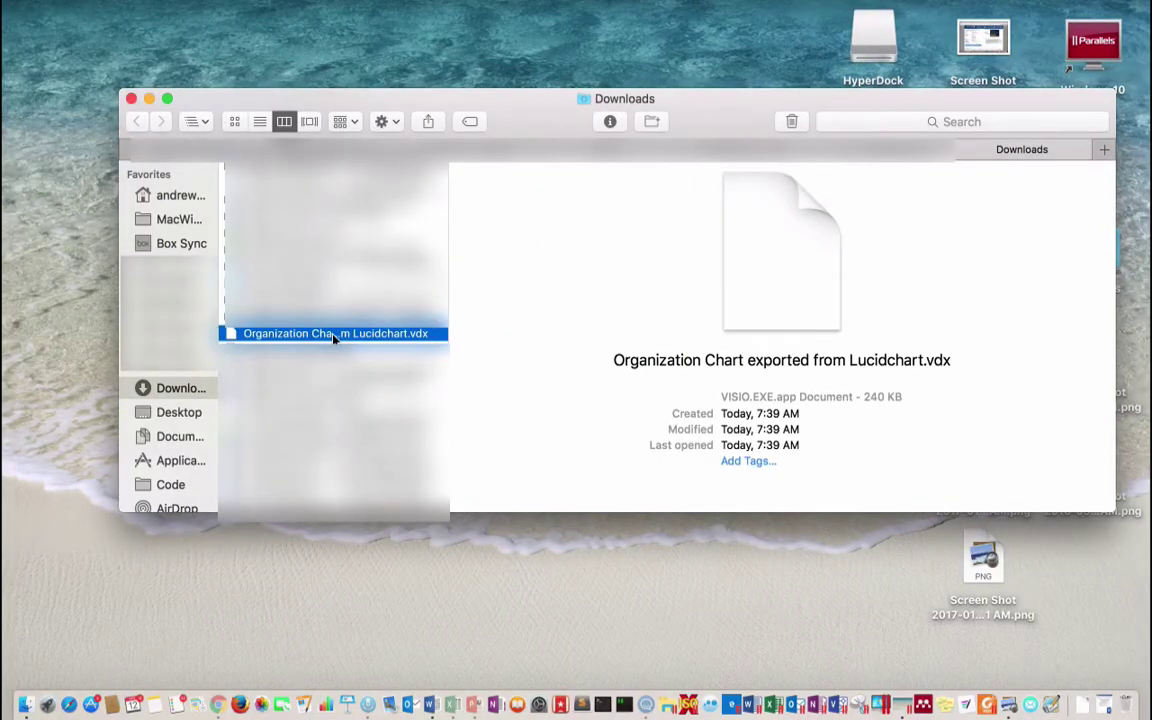
drag(502, 340, 836, 706)
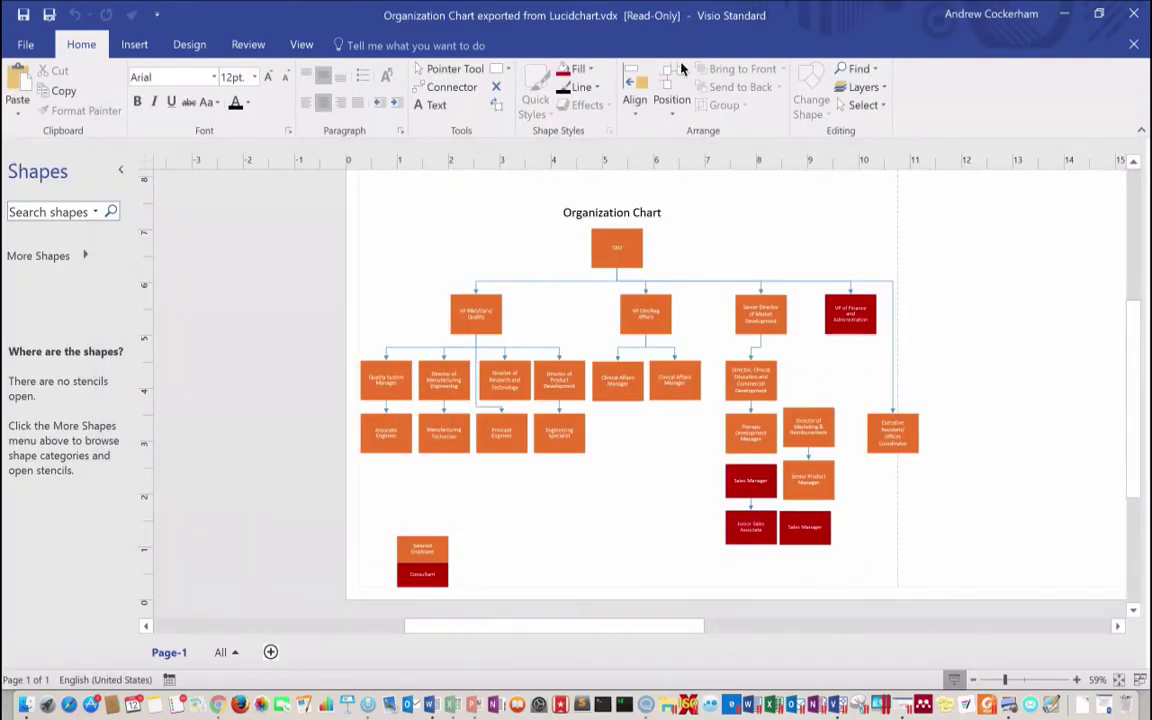
Step: Add a new box right of Executive Assistant and reroute connectors to attach it
click(624, 261)
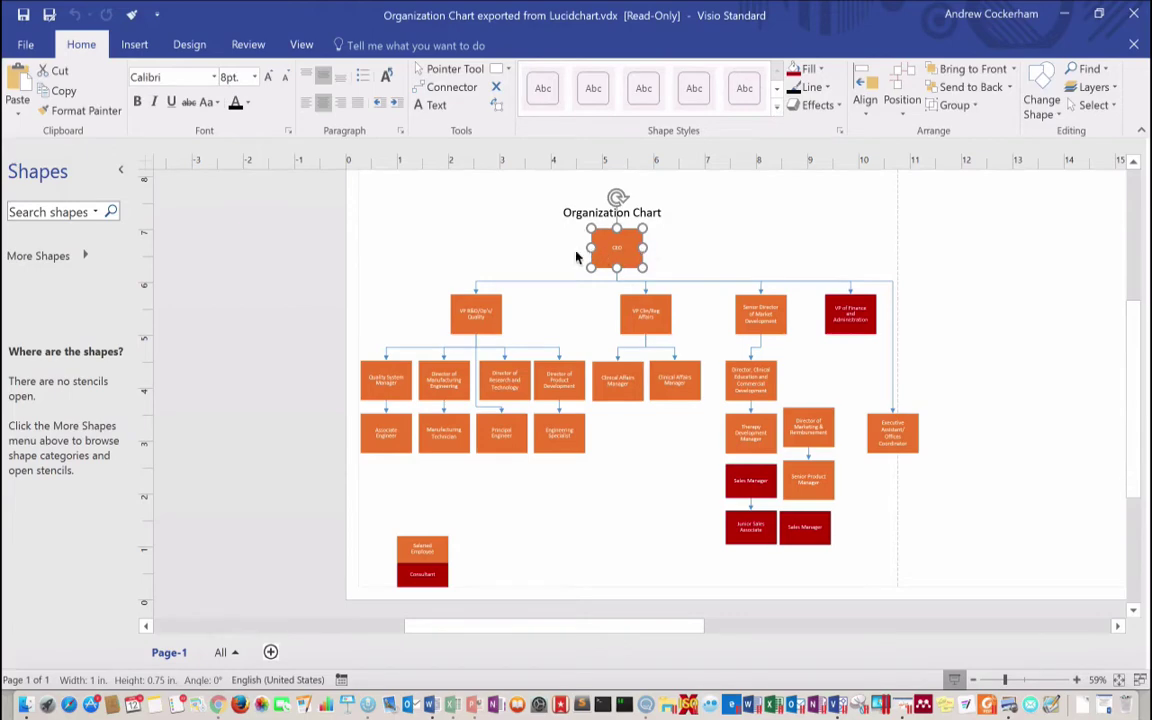
click(629, 315)
click(892, 432)
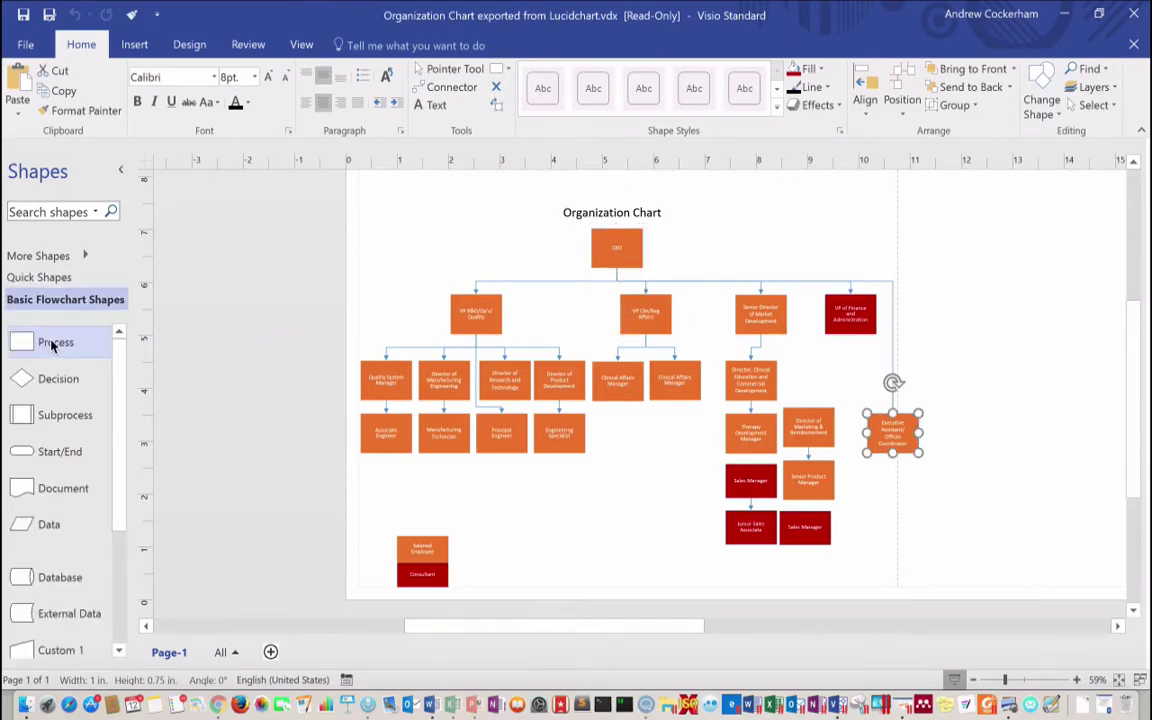
drag(892, 432, 962, 446)
click(402, 87)
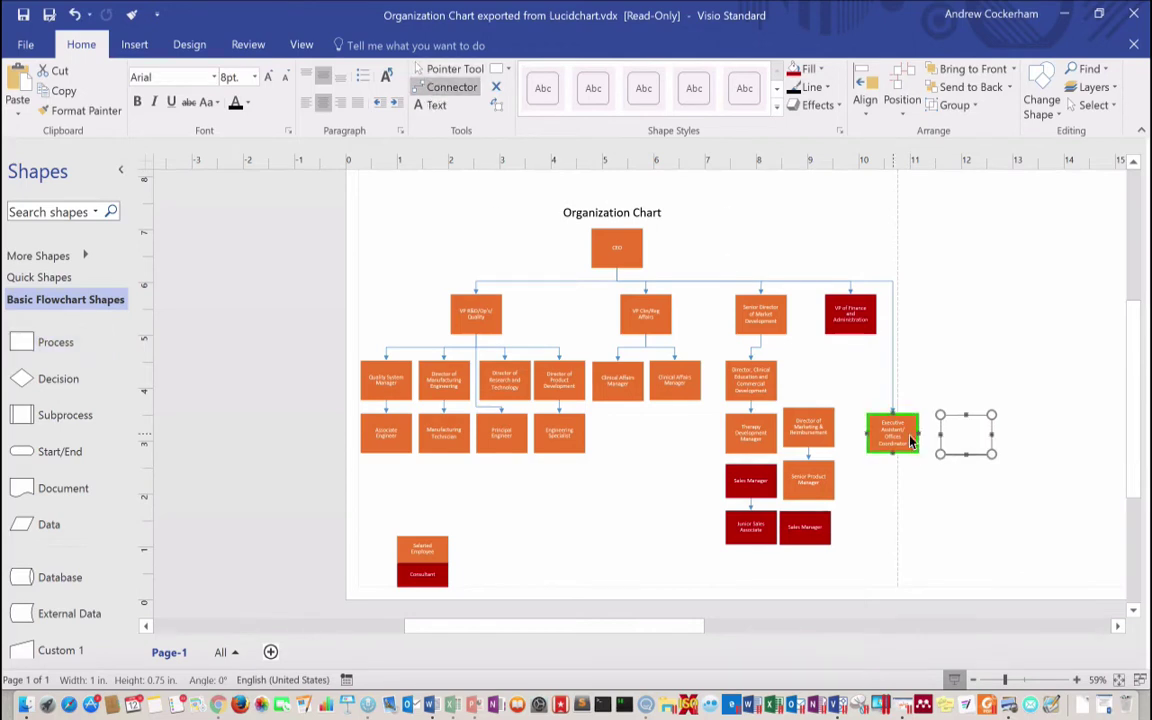
drag(915, 434, 940, 434)
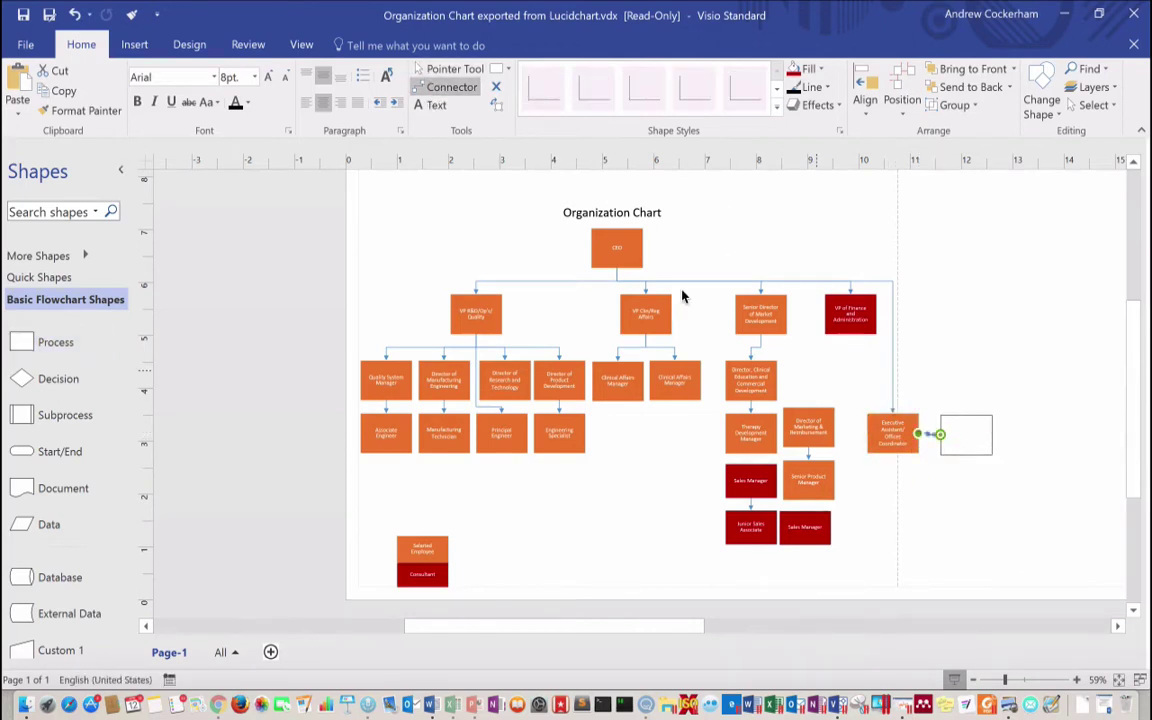
click(446, 69)
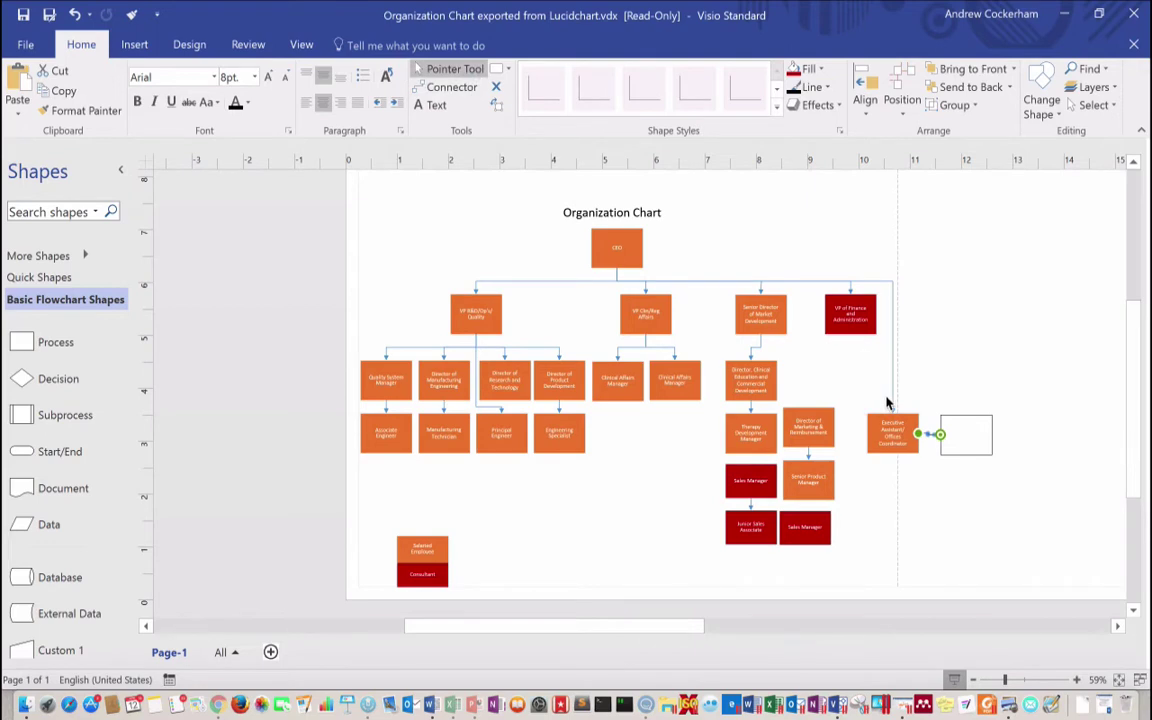
drag(892, 412, 965, 415)
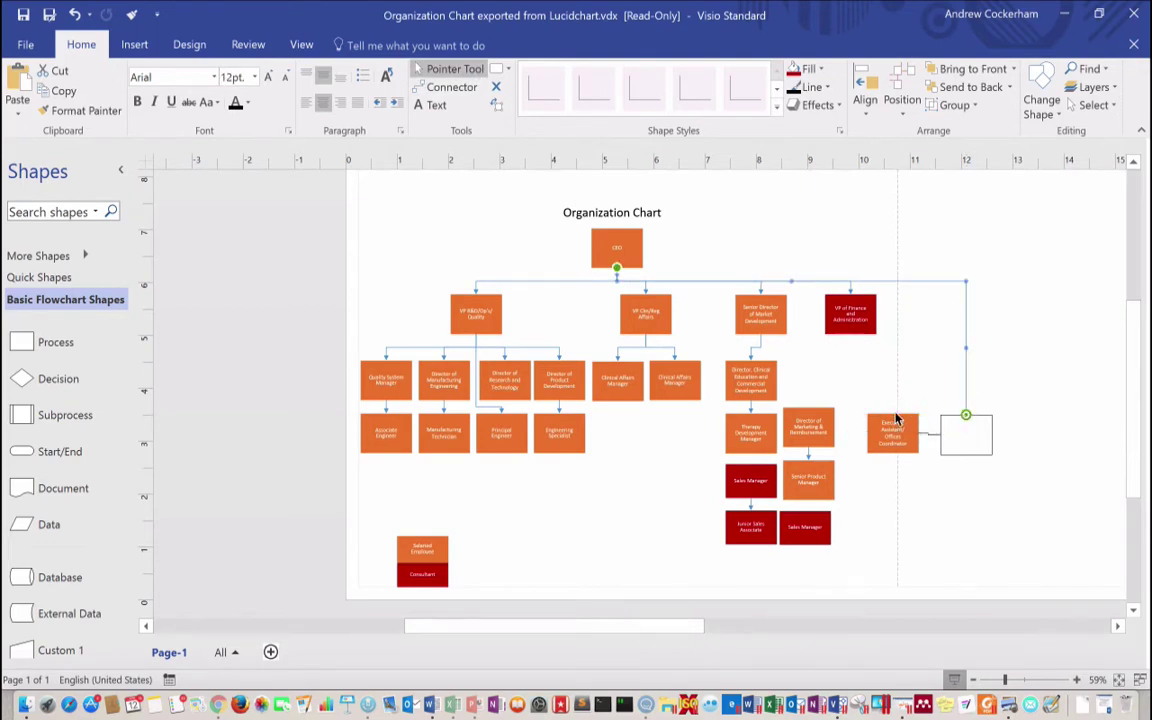
drag(931, 439, 940, 434)
Step: Add a connected Process box and decision diamond, linking the diamond to Sales Manager
click(942, 489)
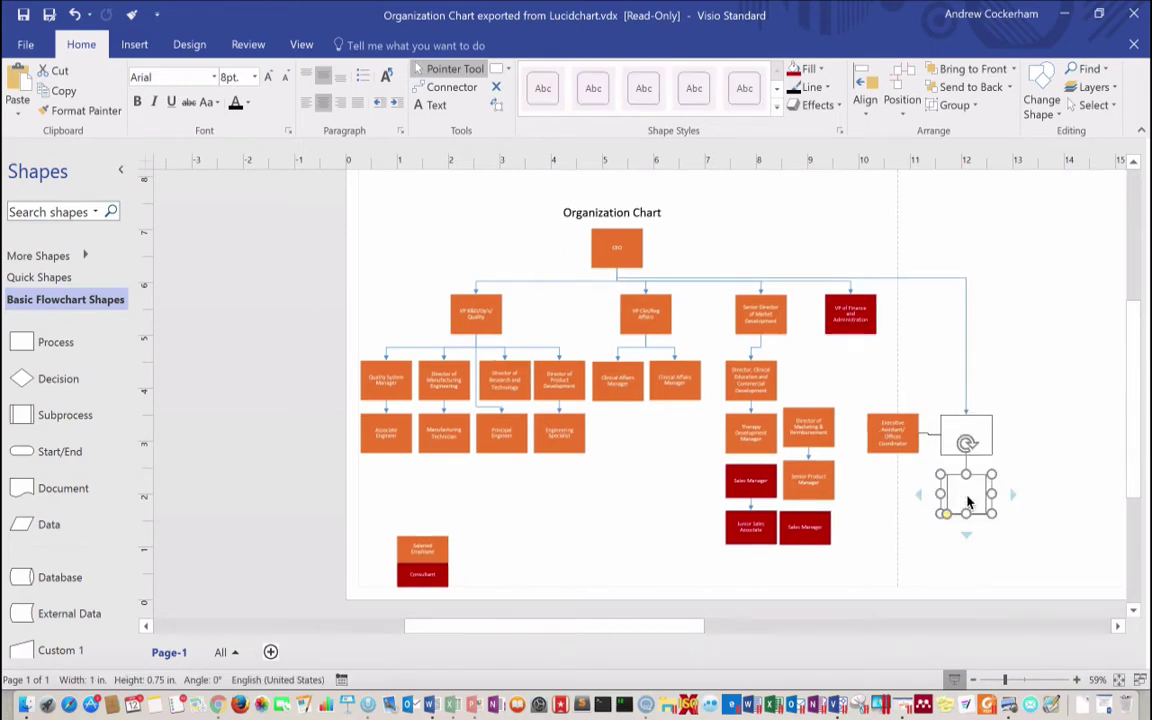
mouse_move(918, 505)
click(900, 485)
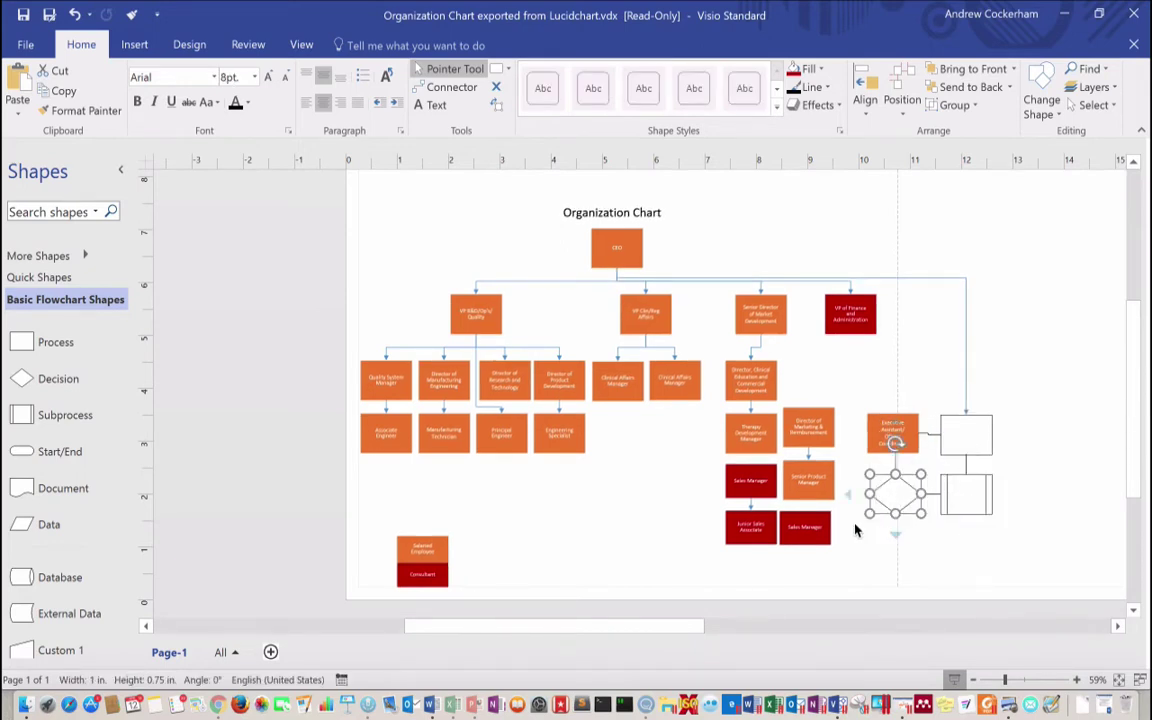
click(443, 87)
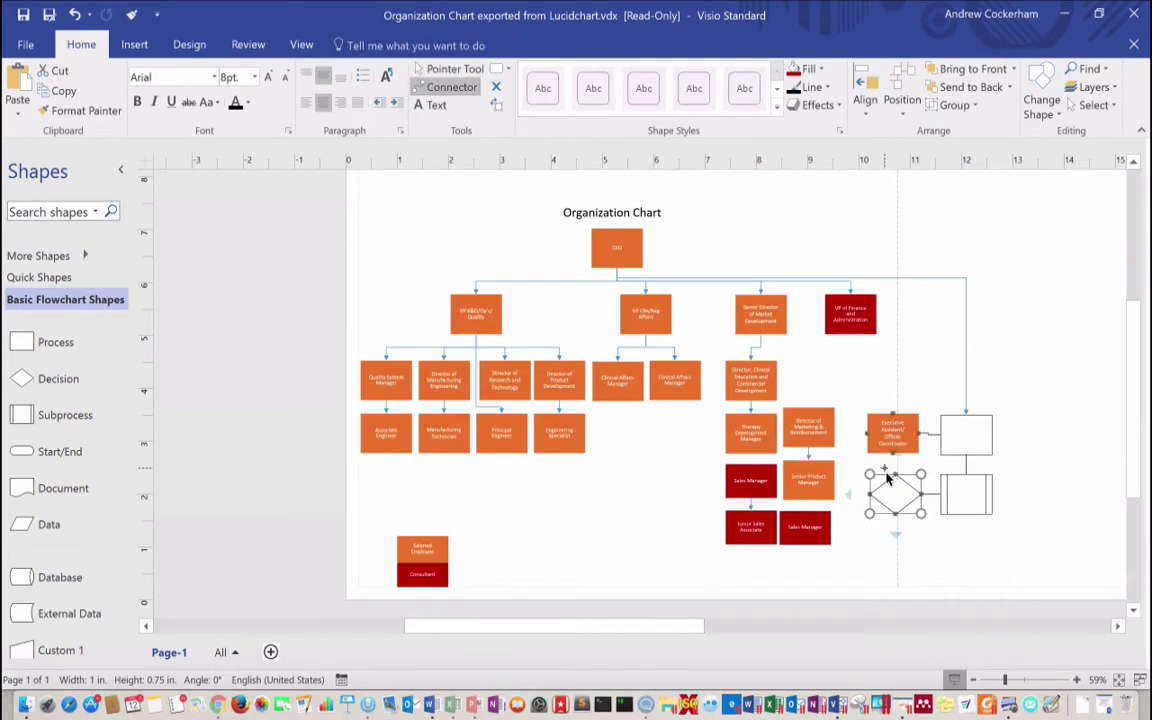
drag(893, 481, 830, 527)
Step: Change the VP R&D/Ops/Quality label to 'It works' and return to Chrome
double_click(476, 314)
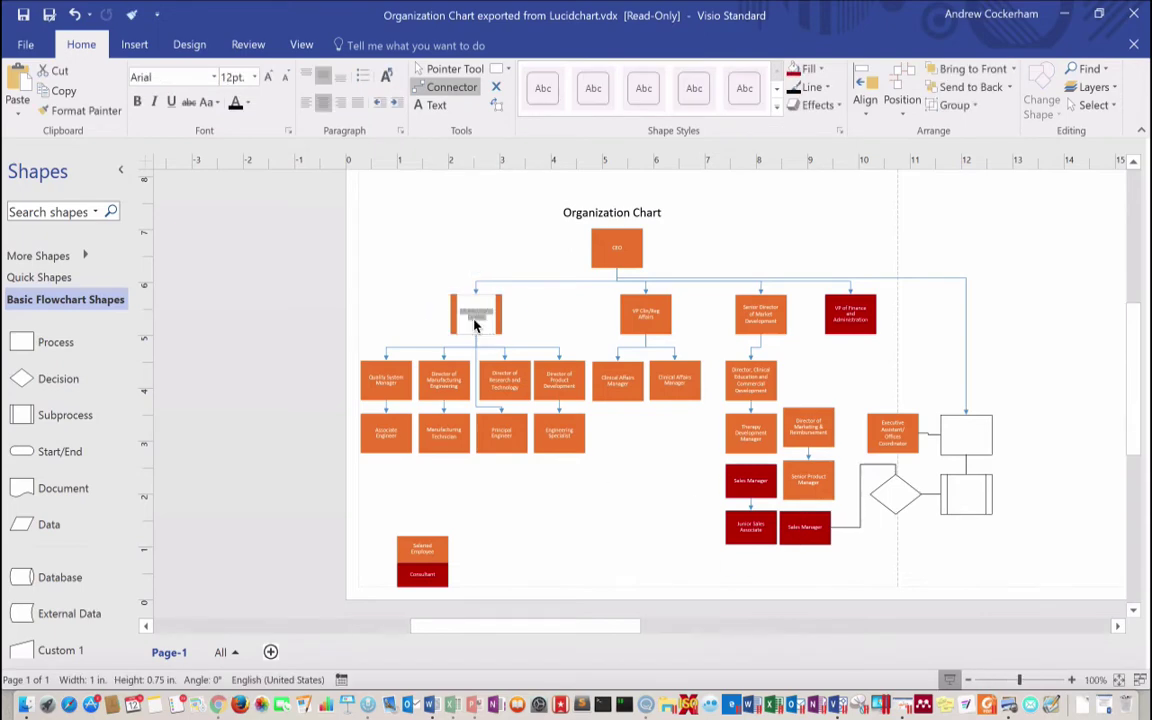
text(It works)
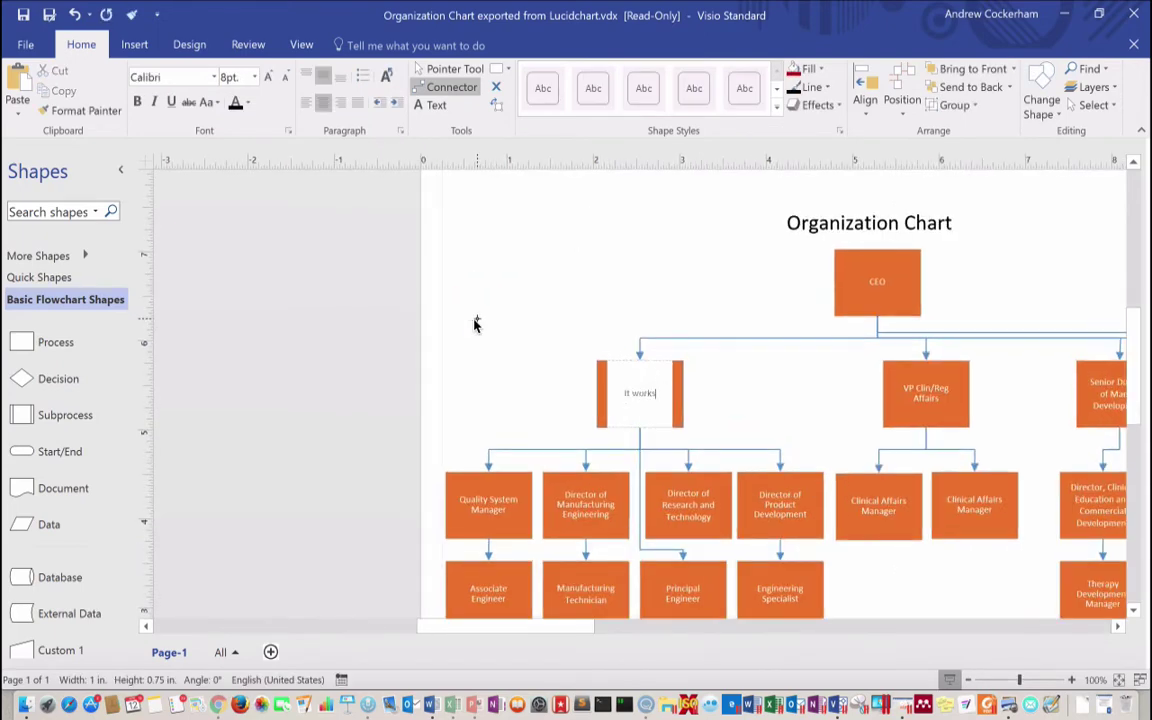
key(Escape)
key(super+Tab)
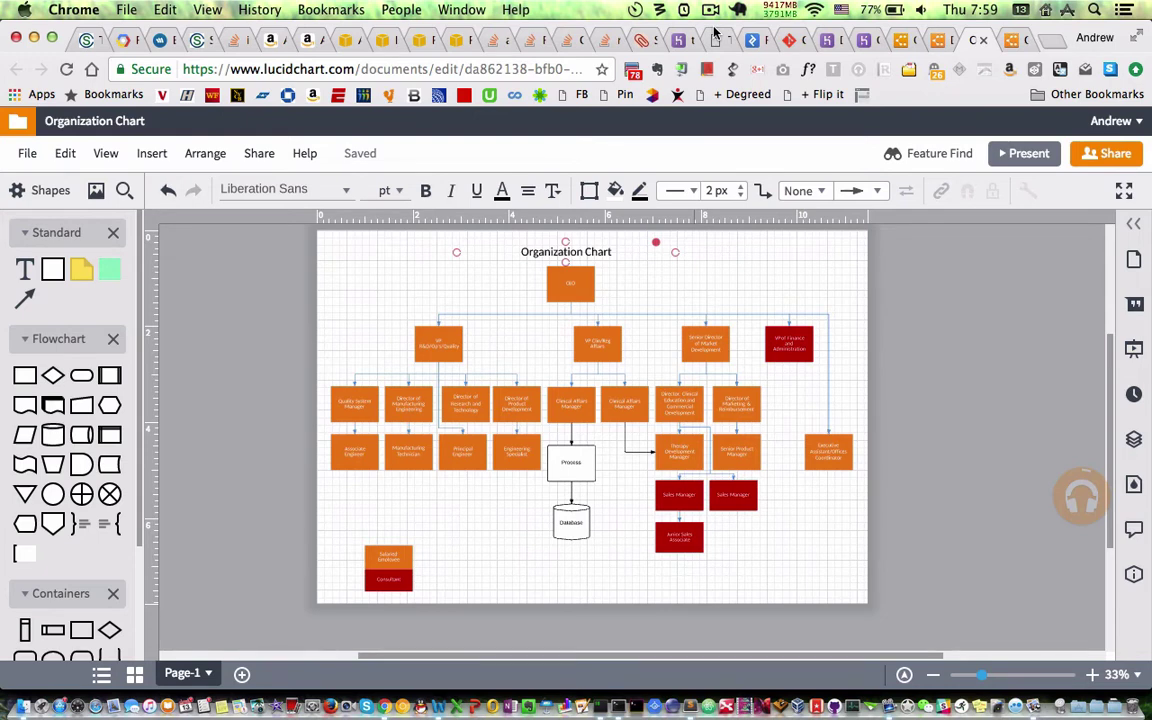
Step: Duplicate Engineering Specialist, place the copy below the original, and connect them
click(519, 456)
right_click(519, 456)
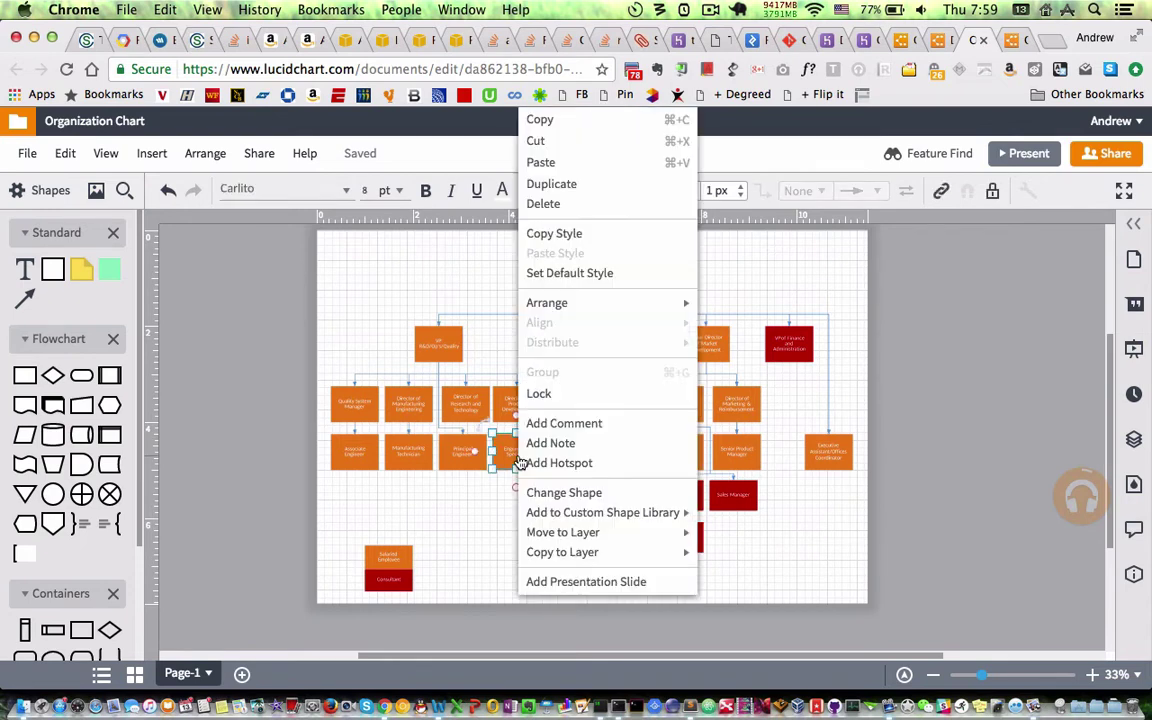
click(566, 186)
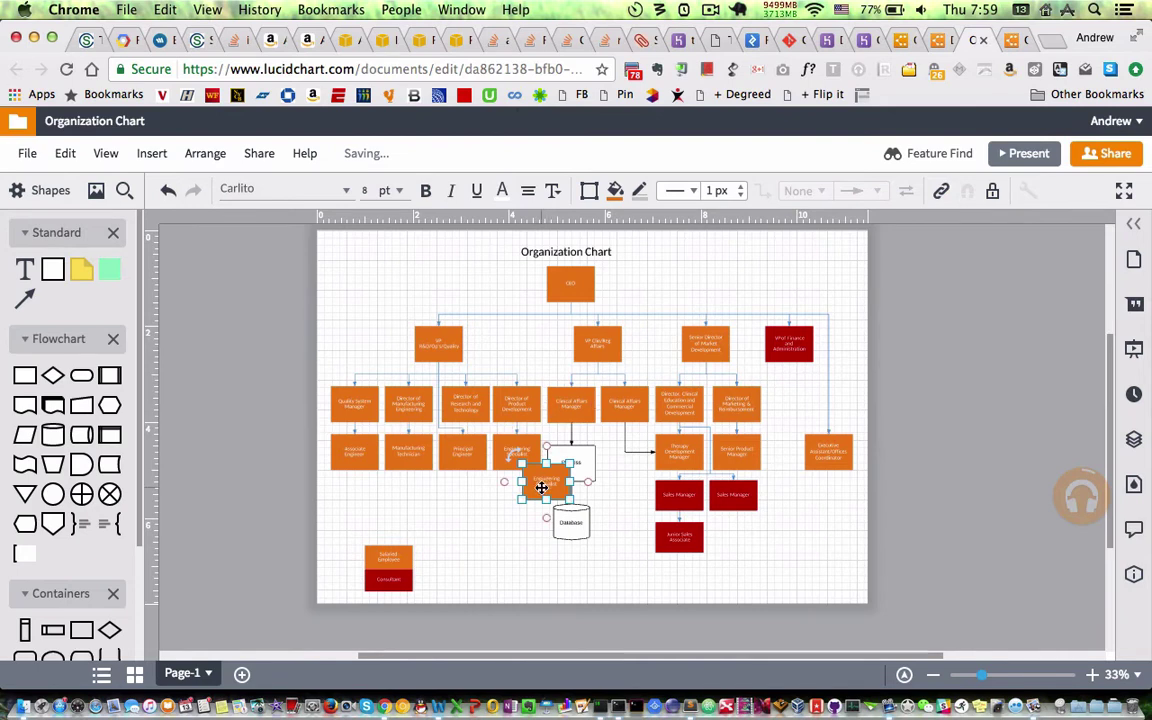
drag(540, 486, 511, 519)
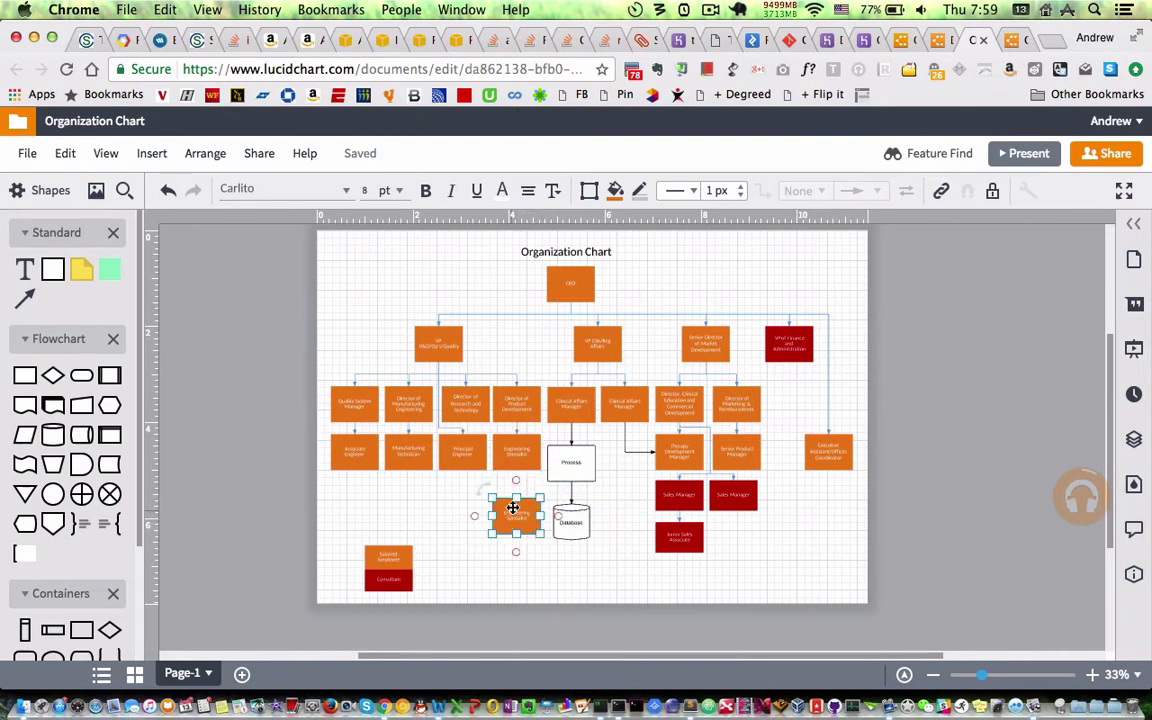
drag(516, 470, 516, 497)
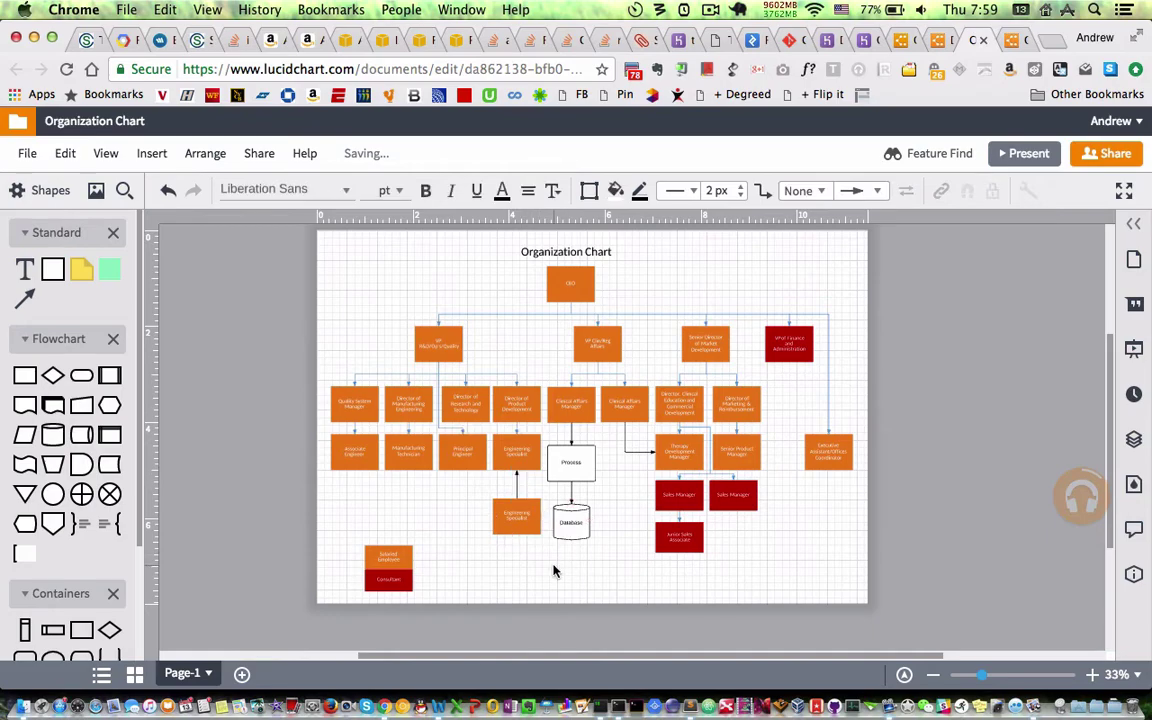
Step: Send the reply 'yes!' in the collaborator chat
click(510, 524)
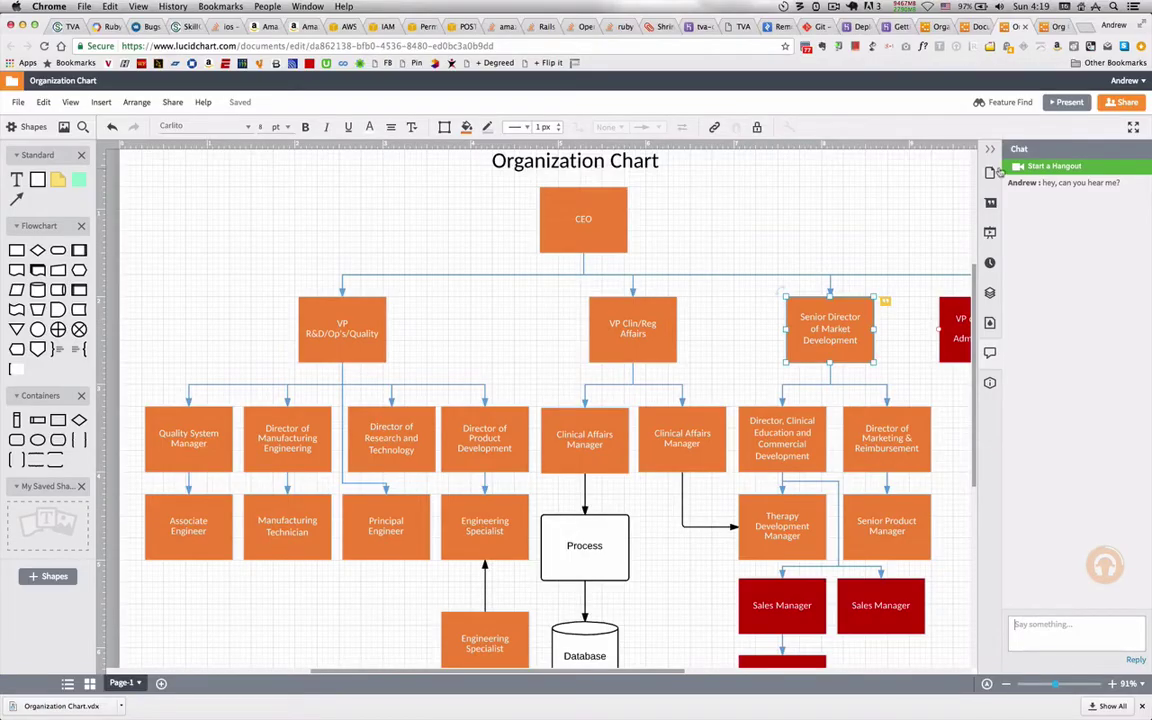
click(990, 149)
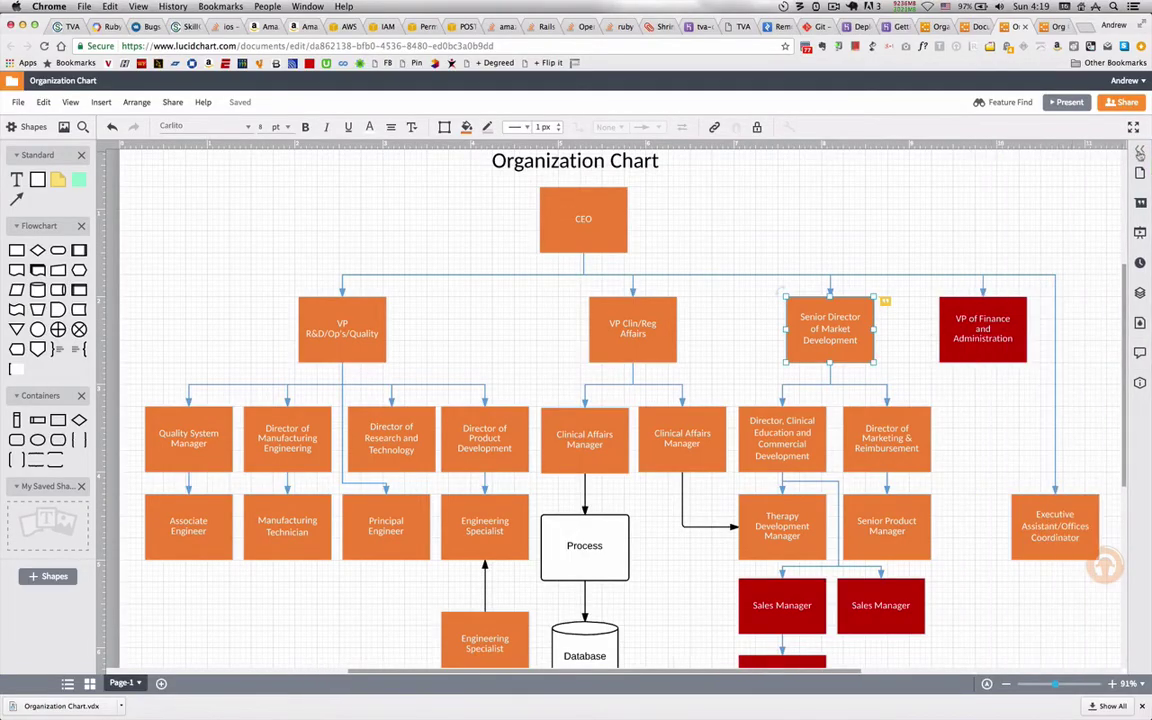
click(1140, 152)
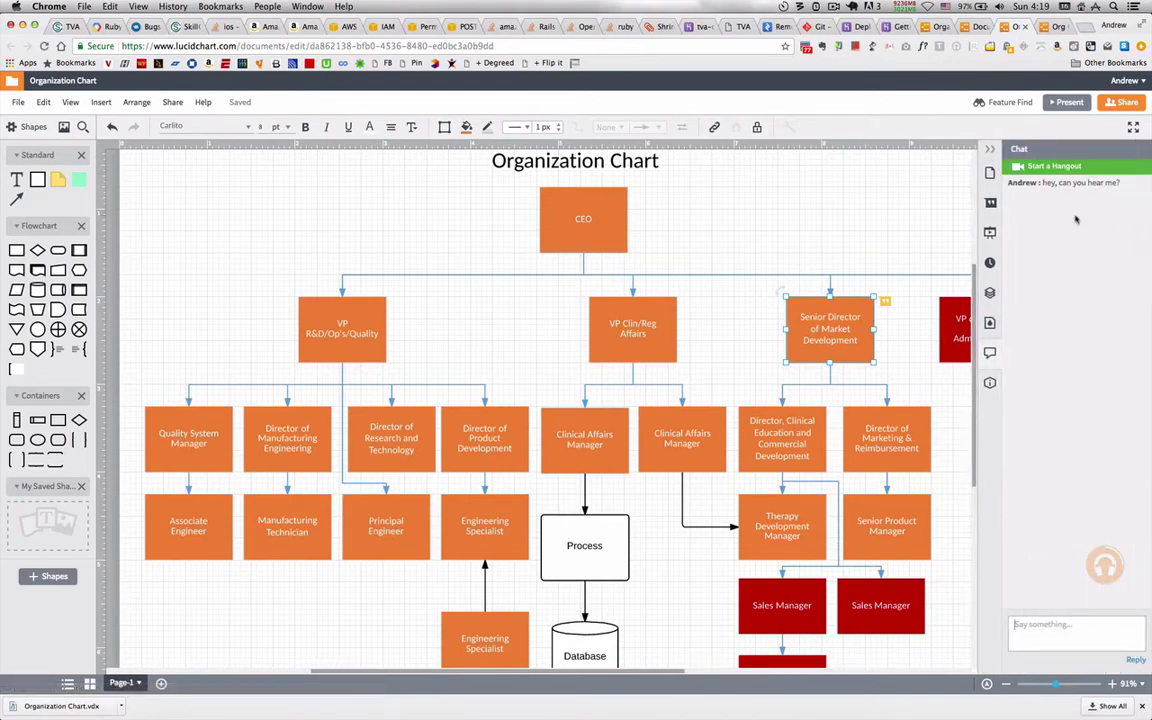
text(yes!)
key(Return)
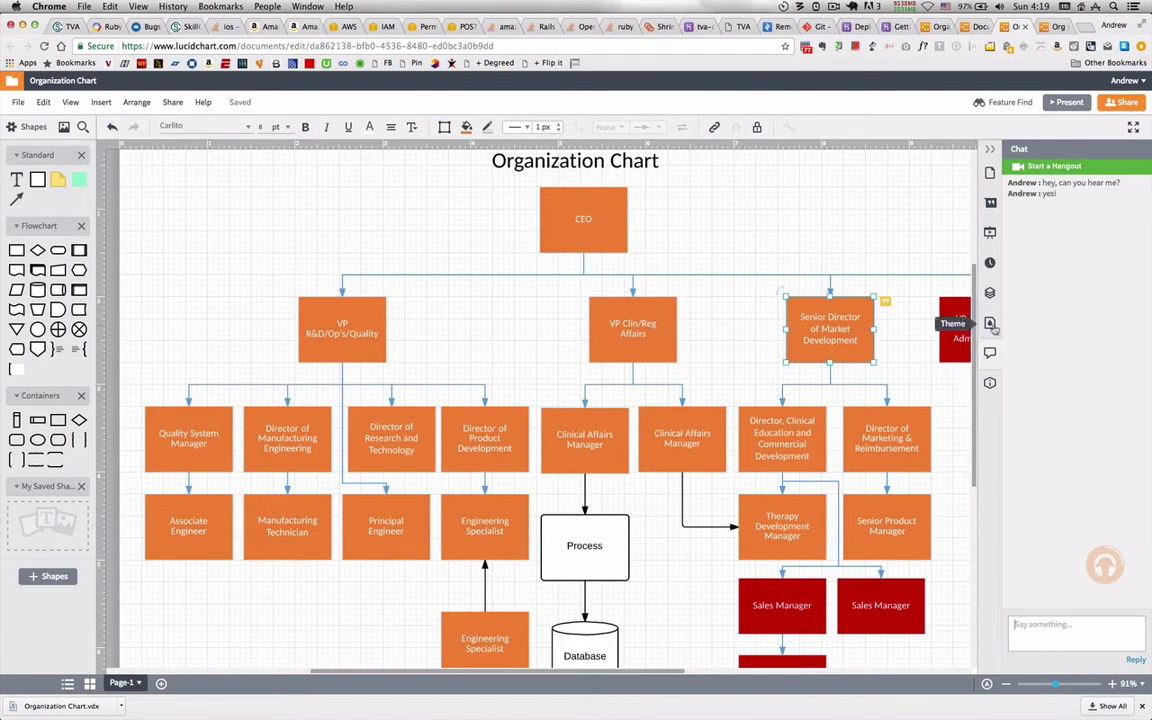
Step: Browse the Themes, Layers, and History panels, ending on the Slides list
click(991, 324)
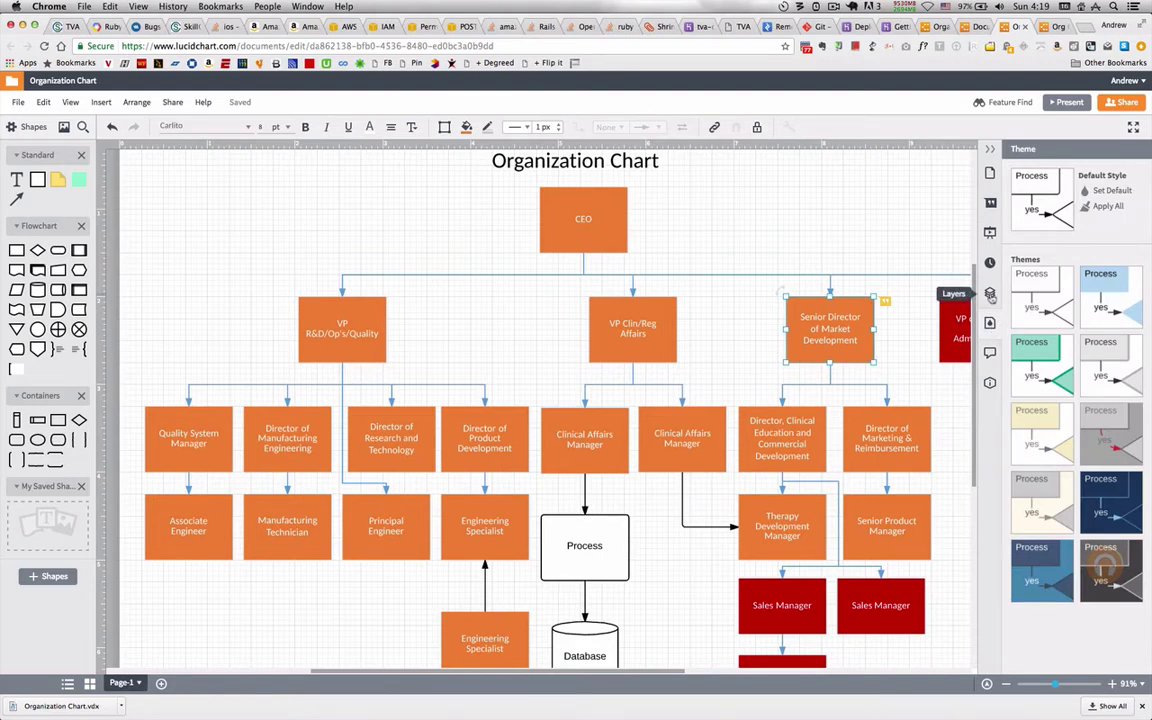
click(991, 294)
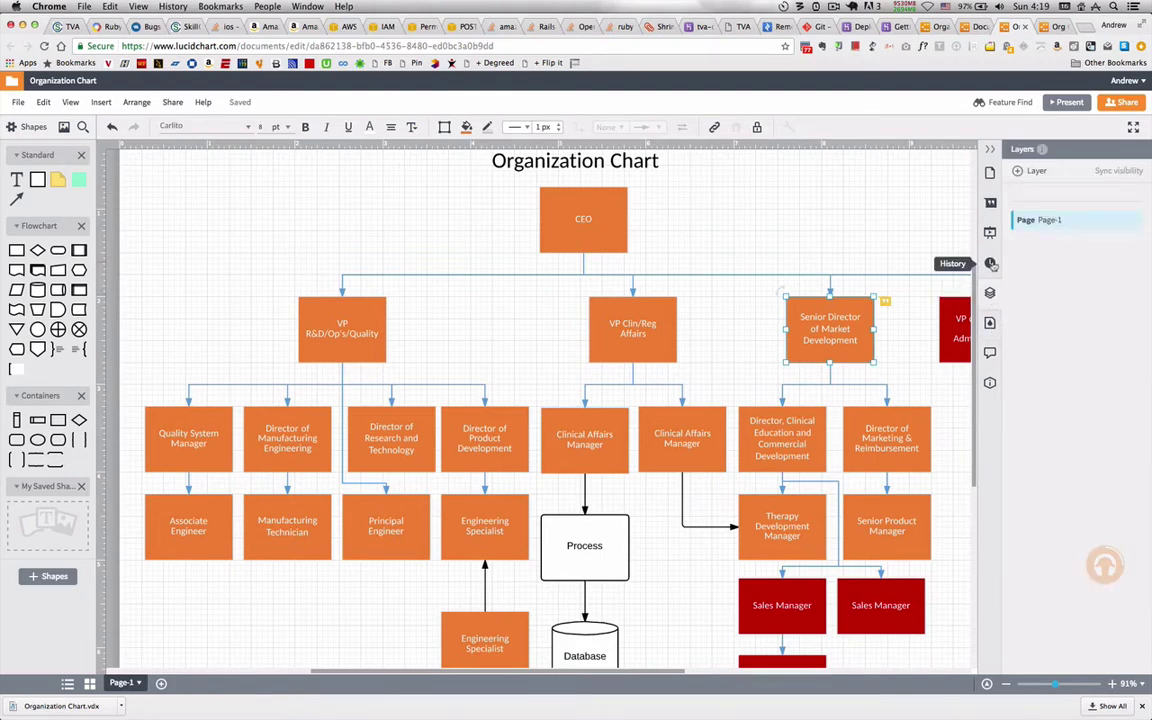
click(991, 264)
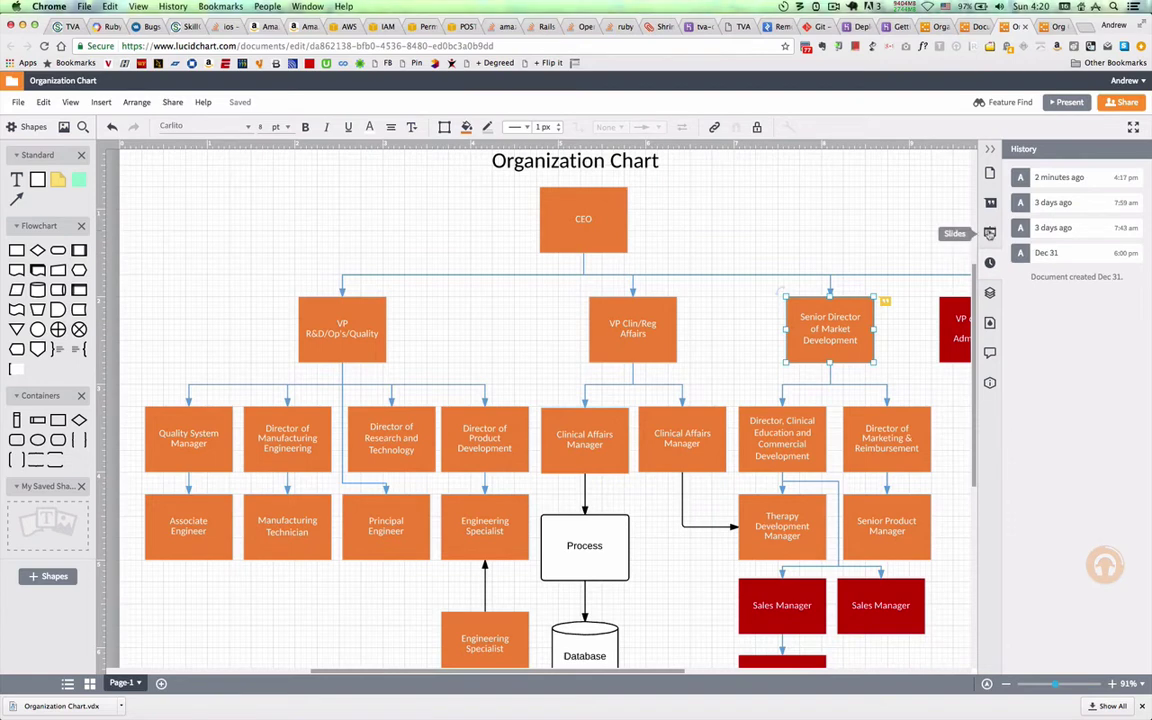
click(990, 233)
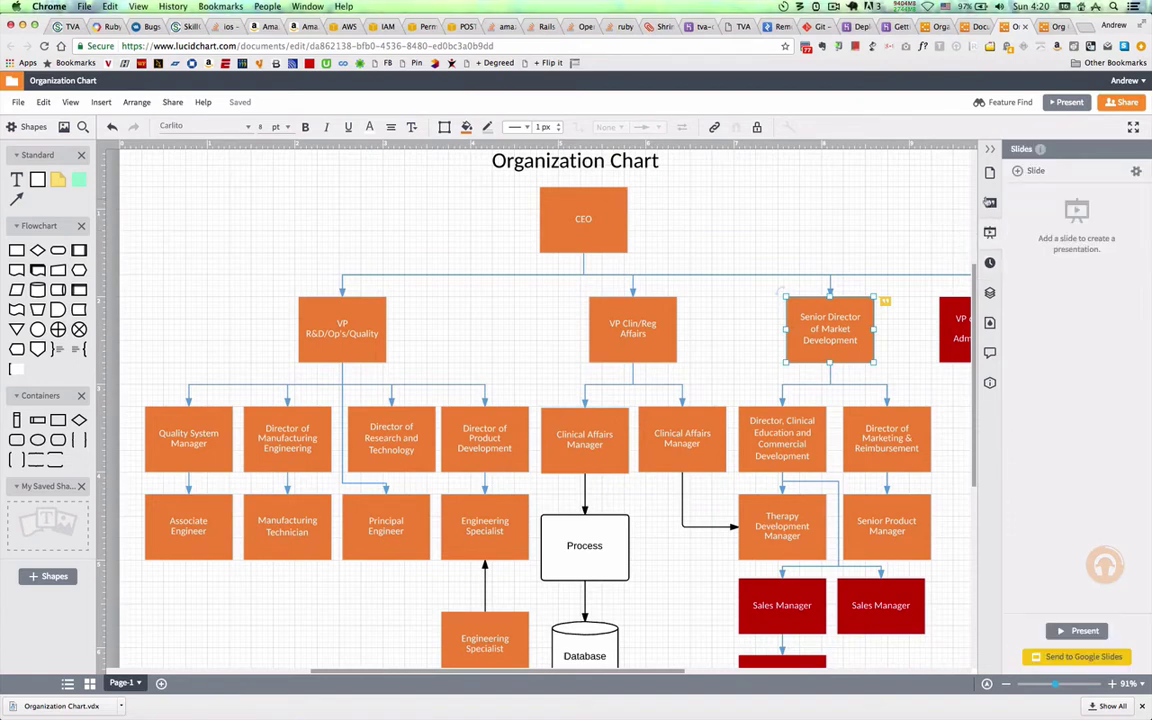
Step: Comment 'lets discuss a raise!' on VP Clin/Reg Affairs, then show Page Settings
click(988, 202)
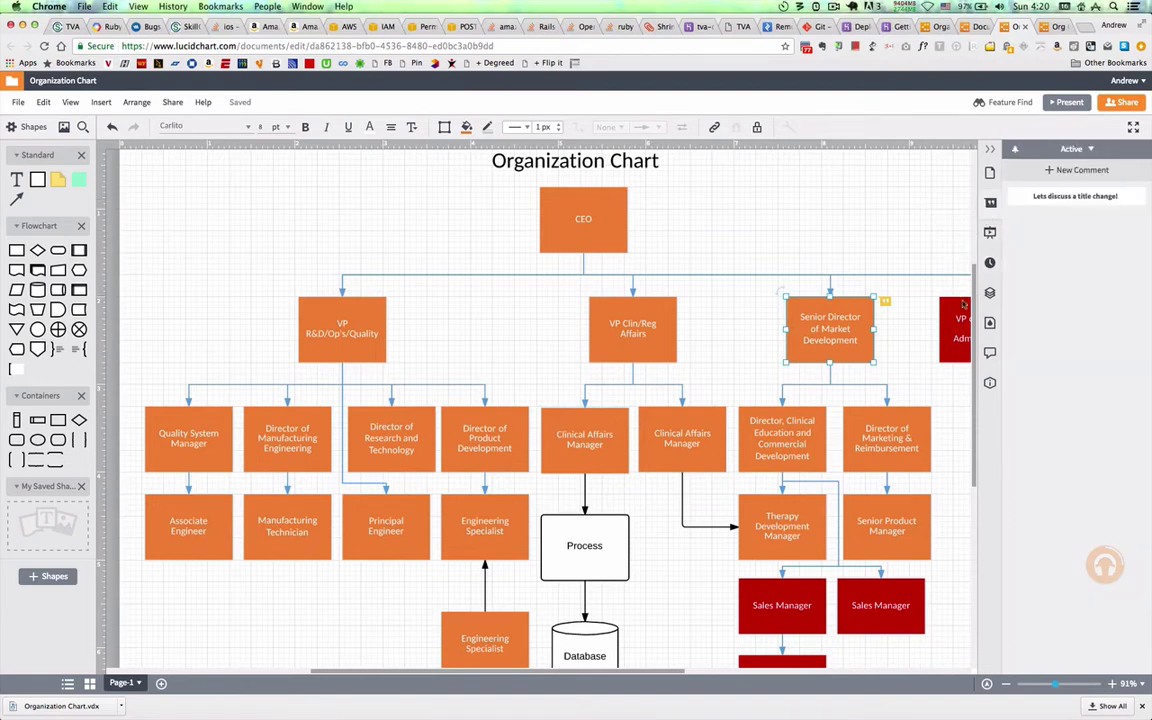
click(673, 327)
right_click(646, 330)
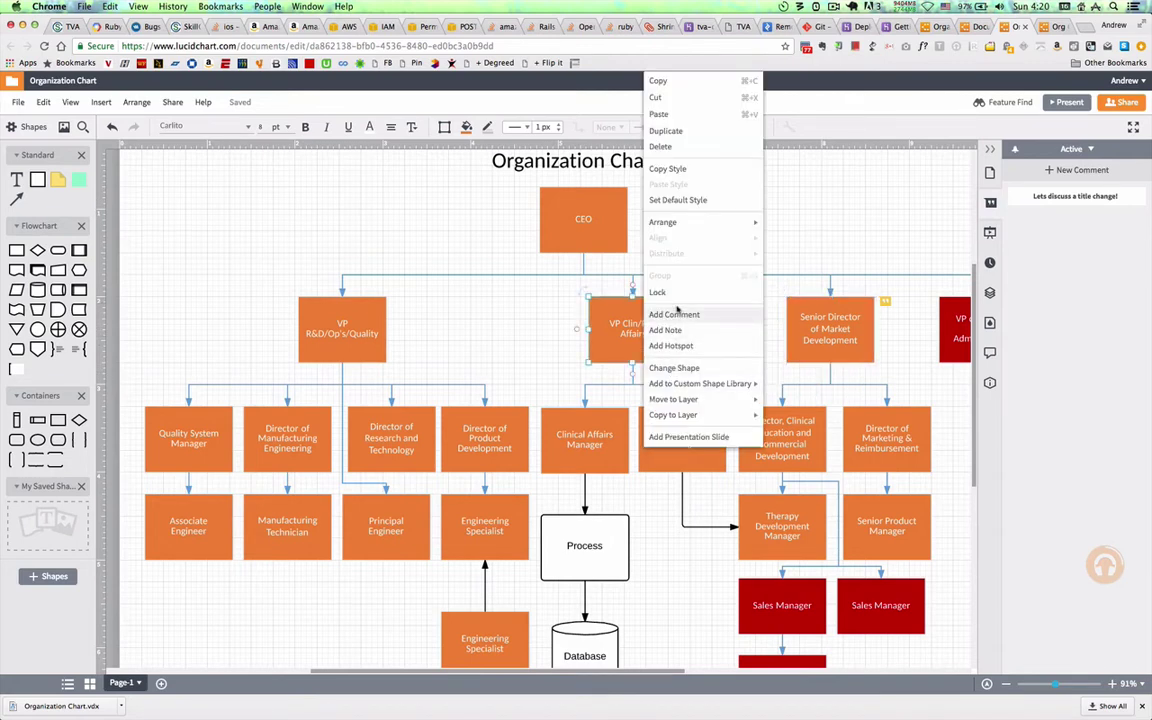
click(674, 314)
text(Lets discuss a raise!)
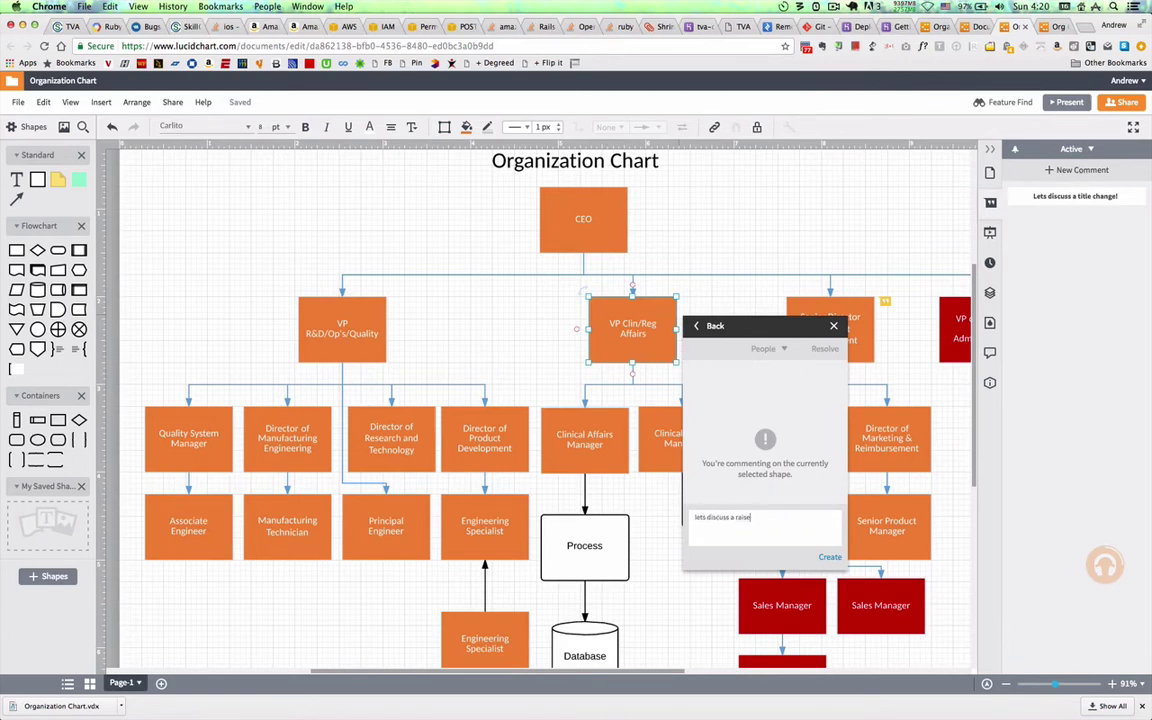
click(830, 558)
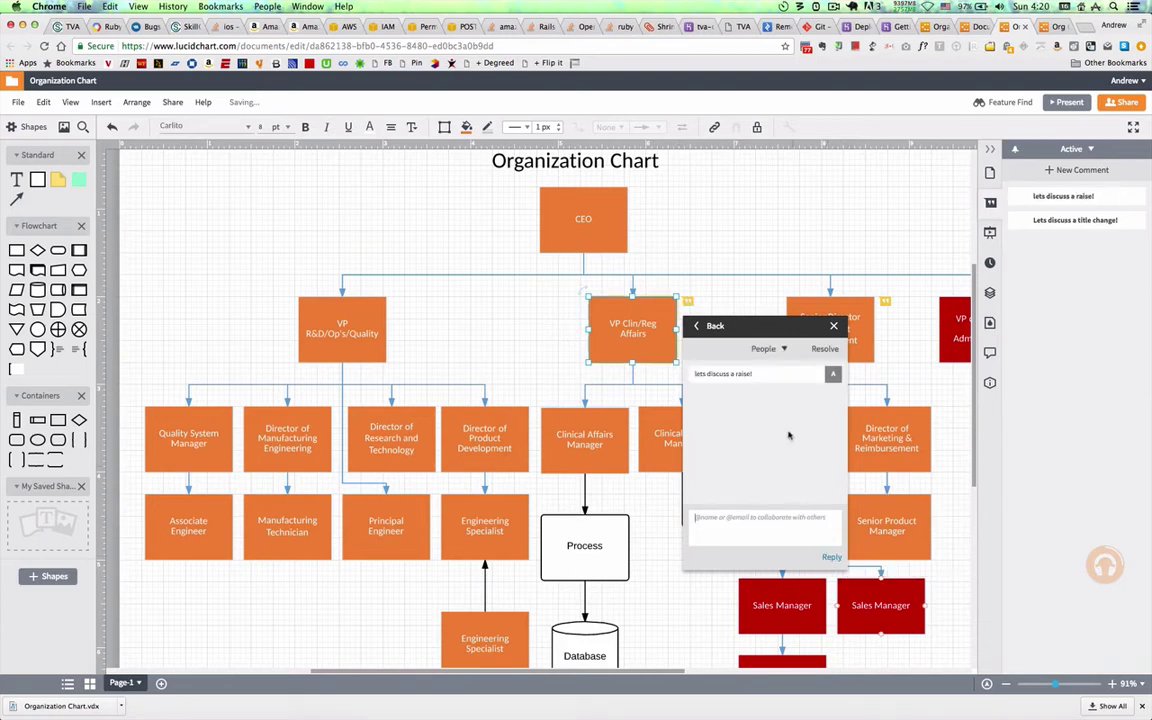
click(834, 327)
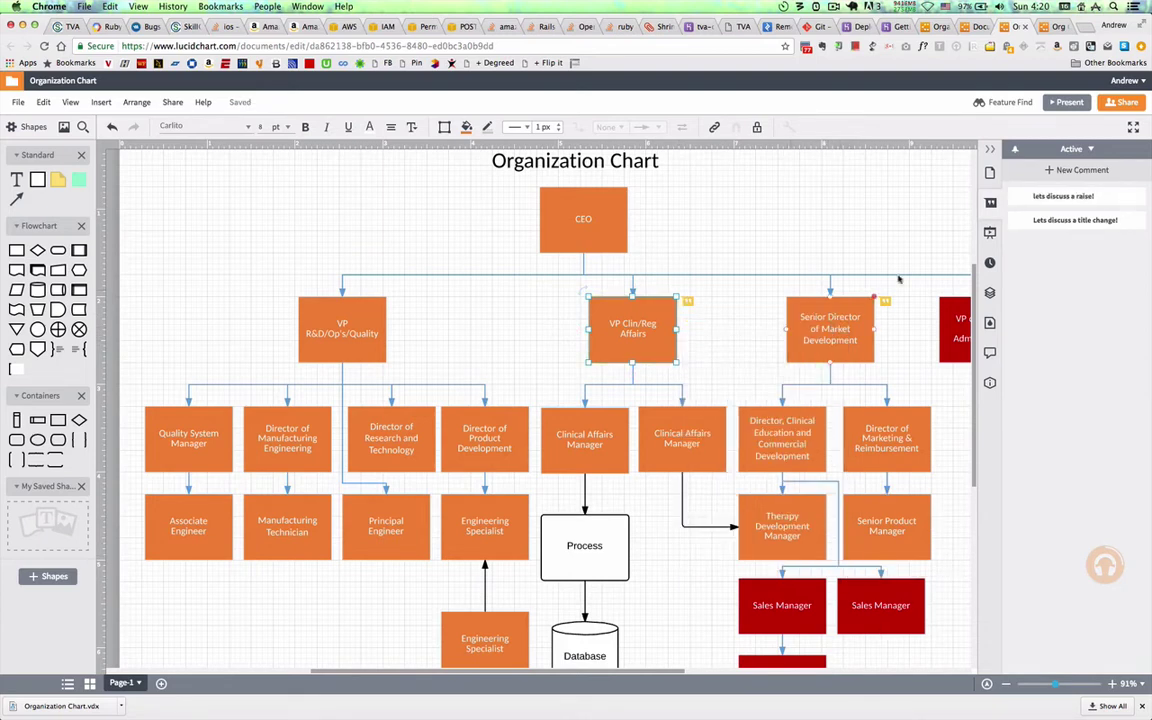
click(989, 175)
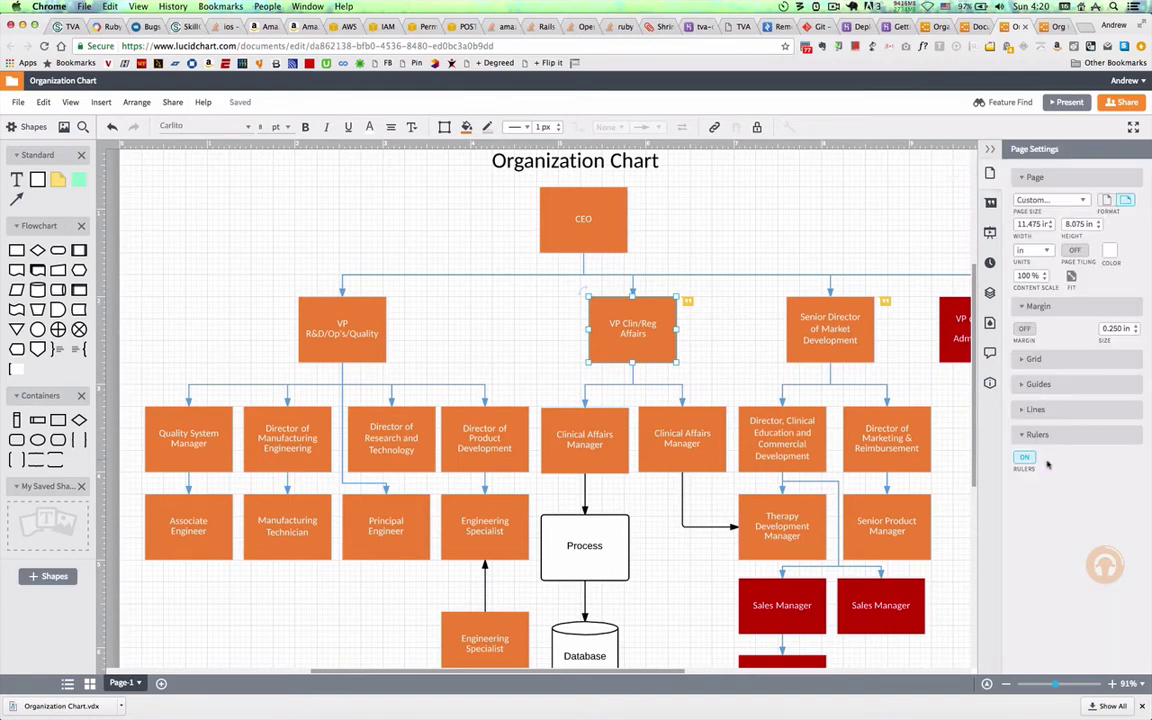
scroll(237, 601, down, 5)
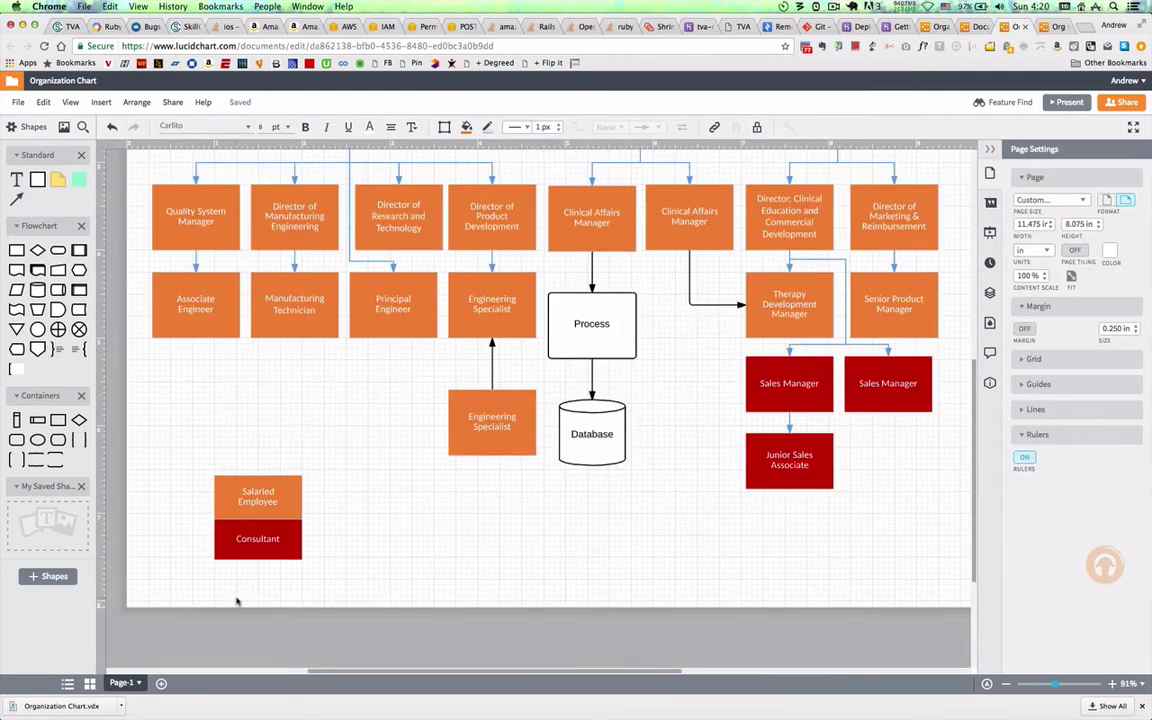
Step: Add a new page with a Delay shape and a Stored Data shape below it
click(162, 684)
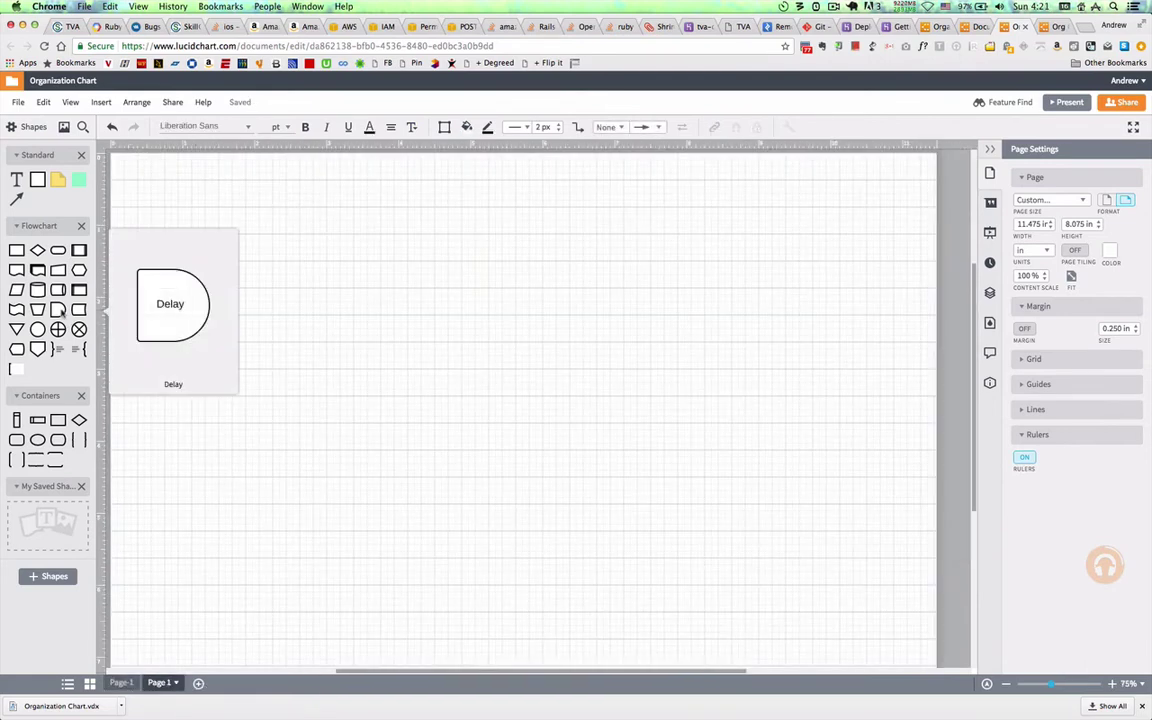
drag(60, 312, 360, 365)
double_click(360, 363)
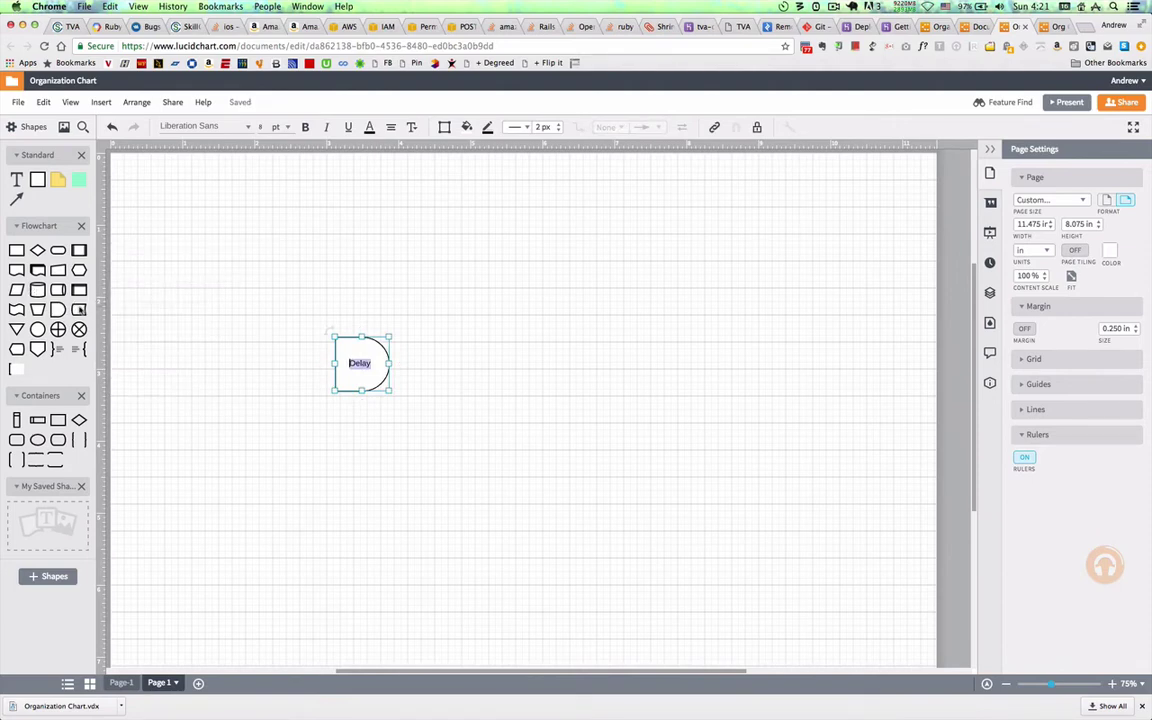
drag(79, 309, 393, 504)
double_click(393, 504)
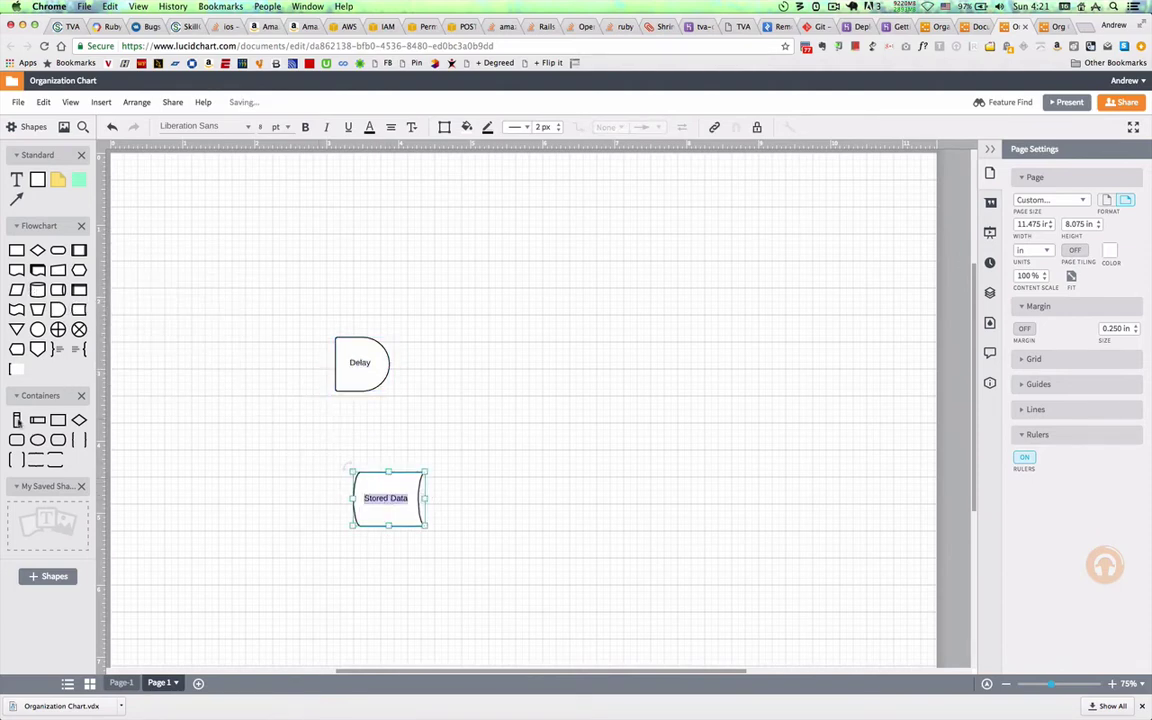
Step: Enclose both shapes in a resized Swim Lane, link Delay to Stored Data, and draw an outgoing arrow
drag(17, 420, 382, 407)
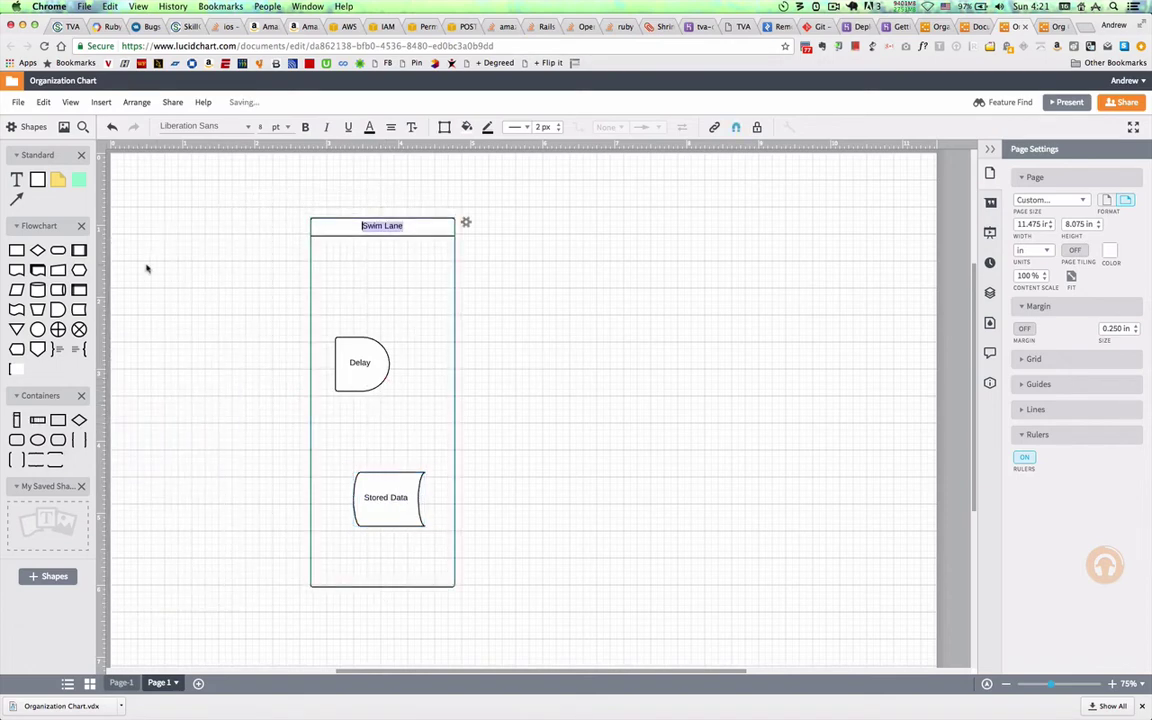
drag(362, 391, 393, 467)
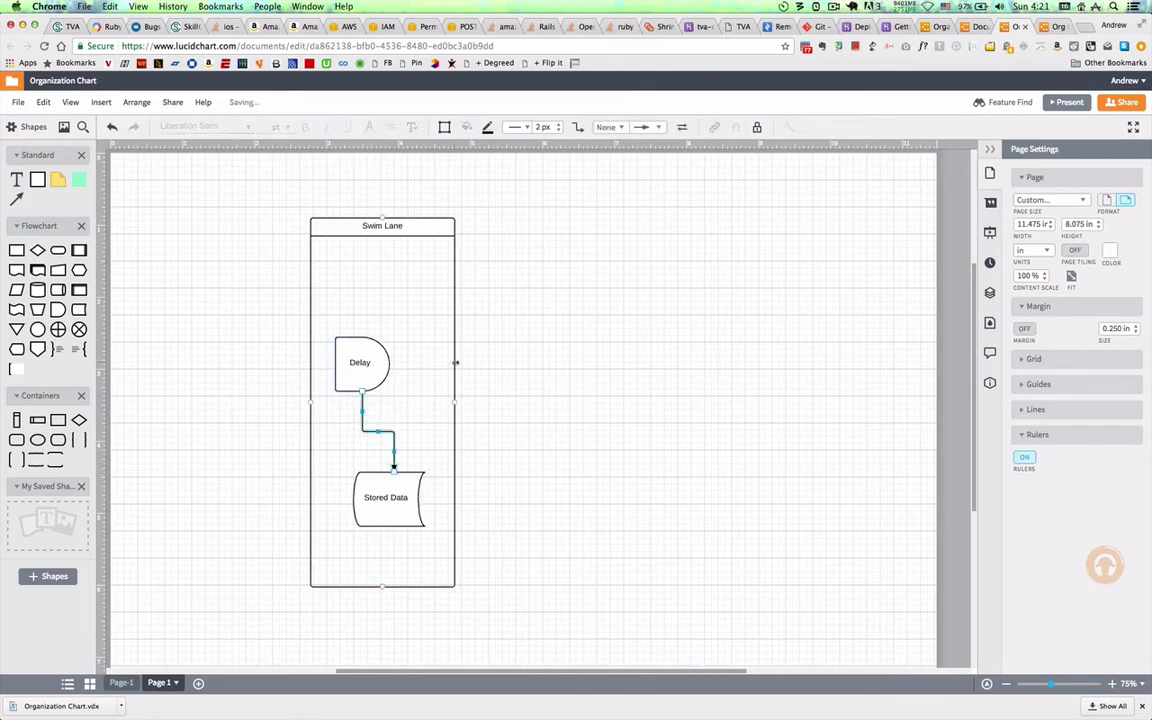
drag(455, 362, 533, 363)
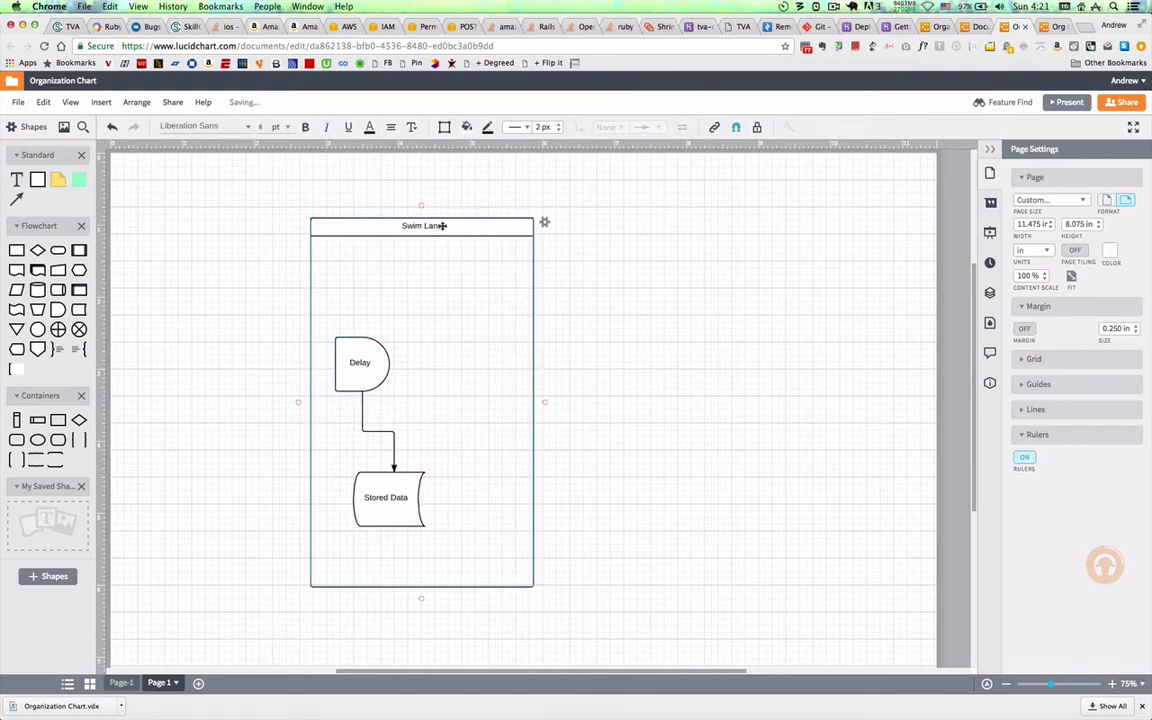
drag(418, 589, 420, 539)
drag(544, 378, 754, 486)
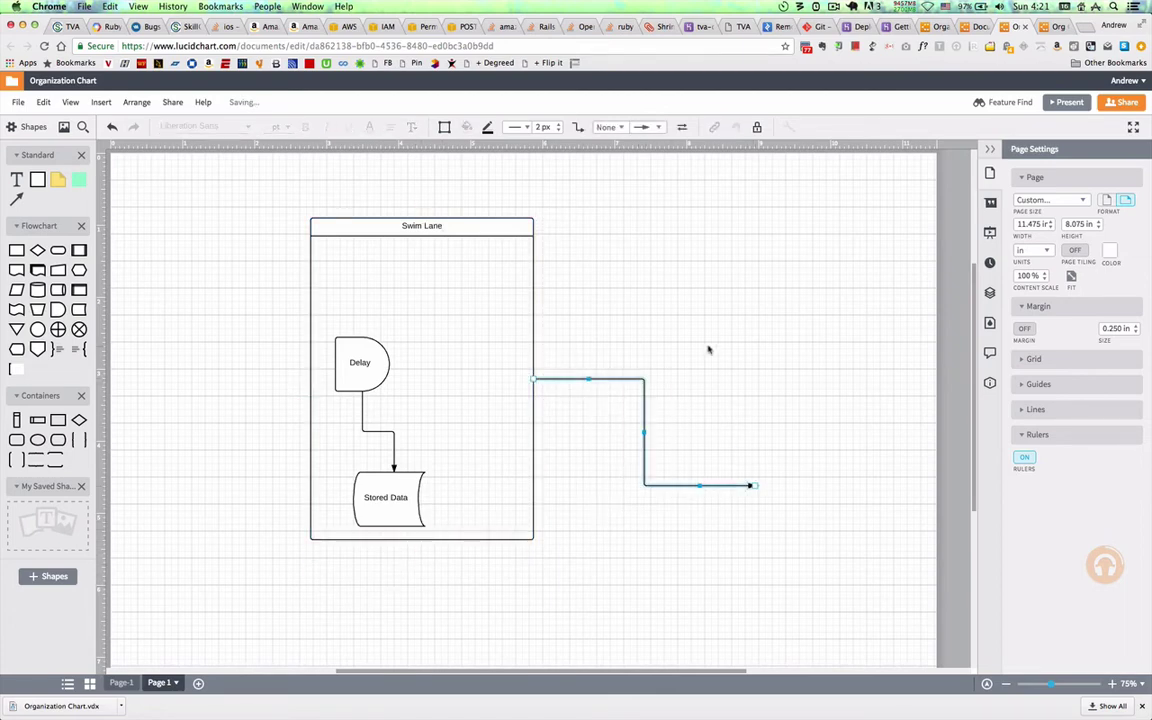
click(612, 353)
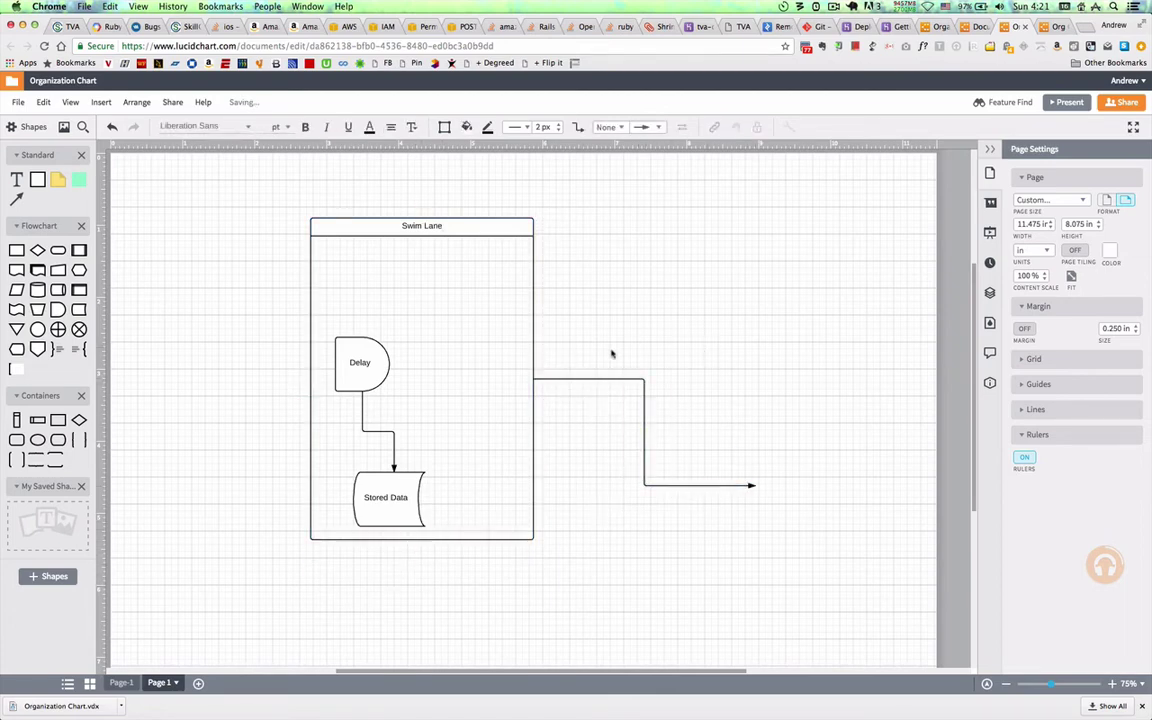
Step: Give the org chart's Process shape a Link to Page hotspot targeting Page 1
click(121, 683)
click(591, 313)
right_click(591, 323)
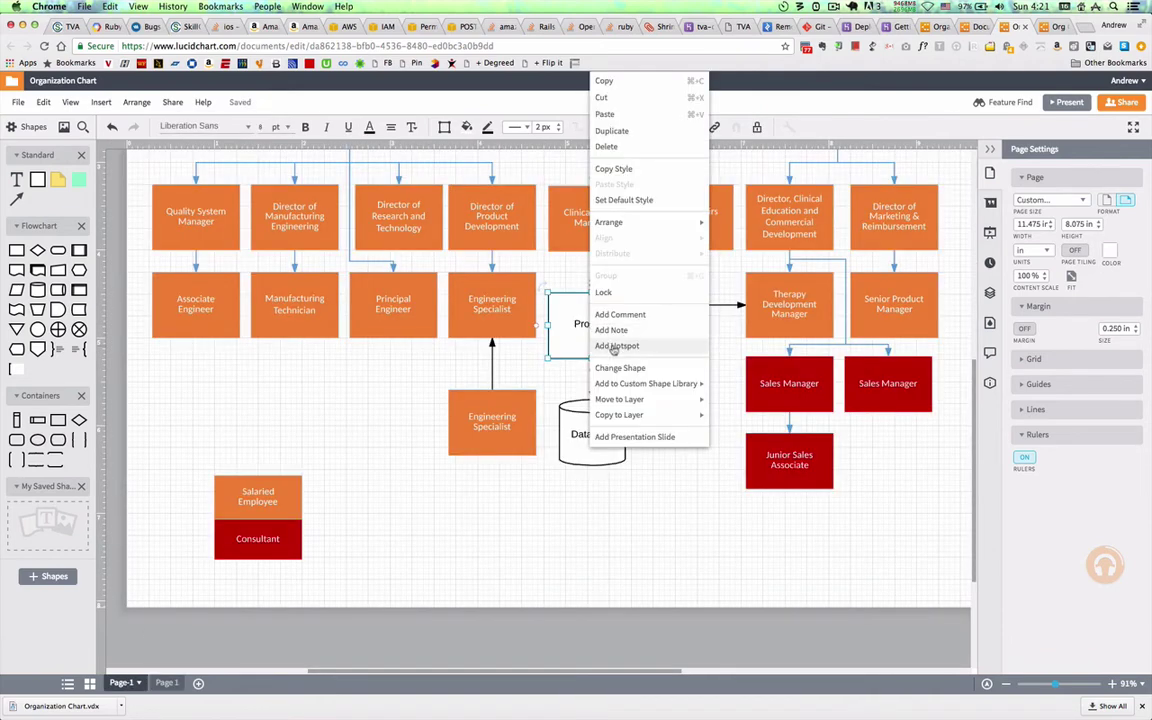
click(613, 347)
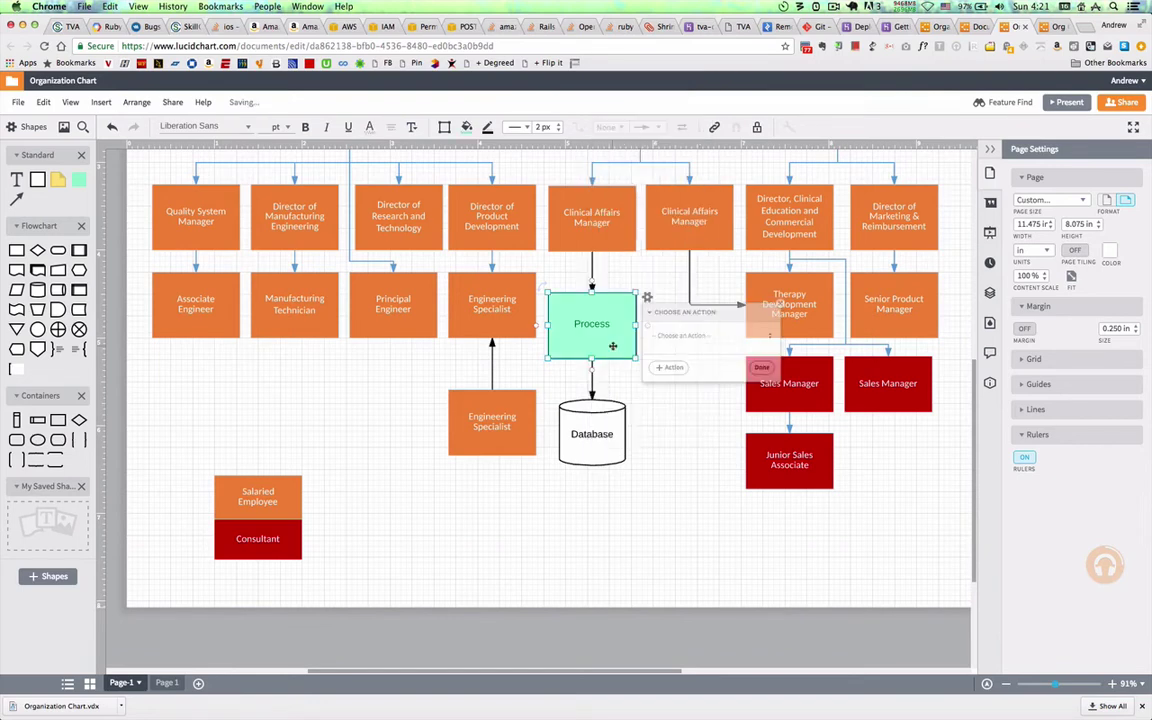
click(714, 339)
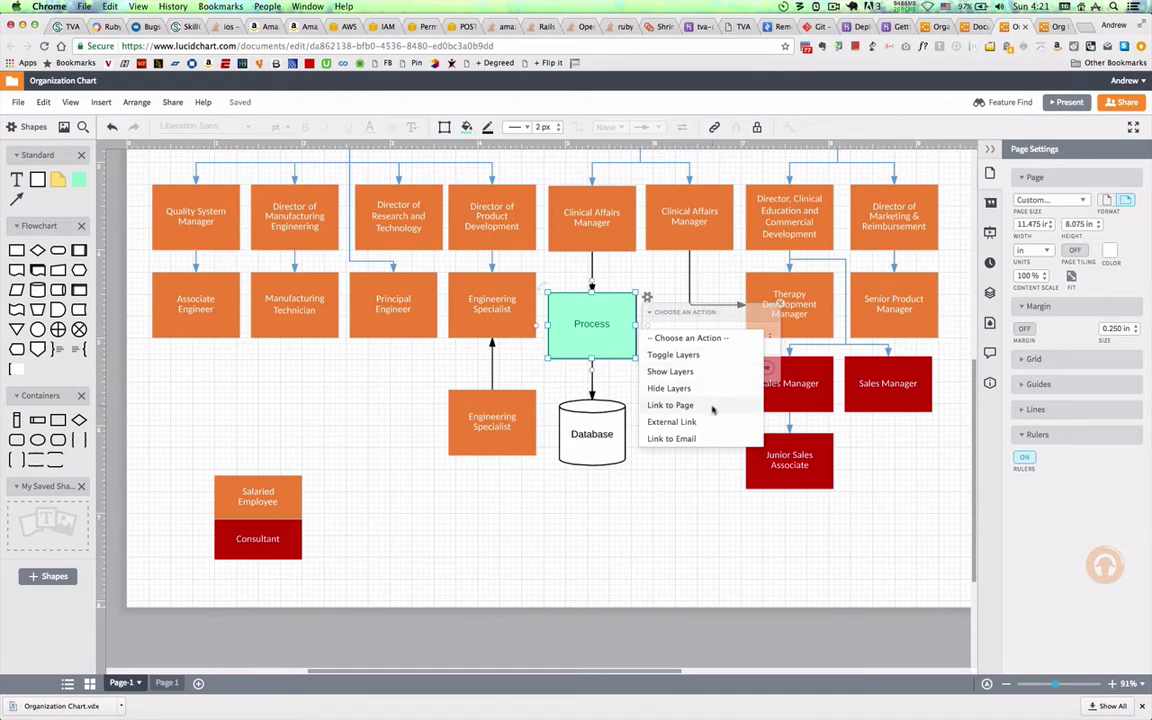
click(713, 406)
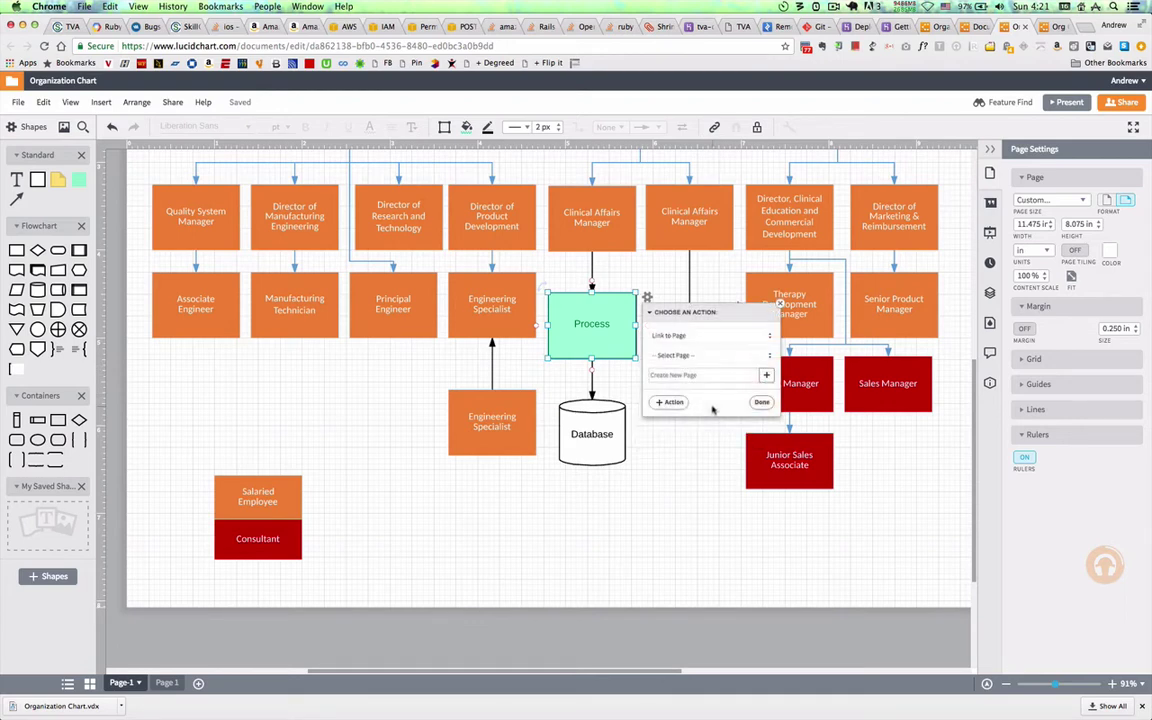
click(692, 355)
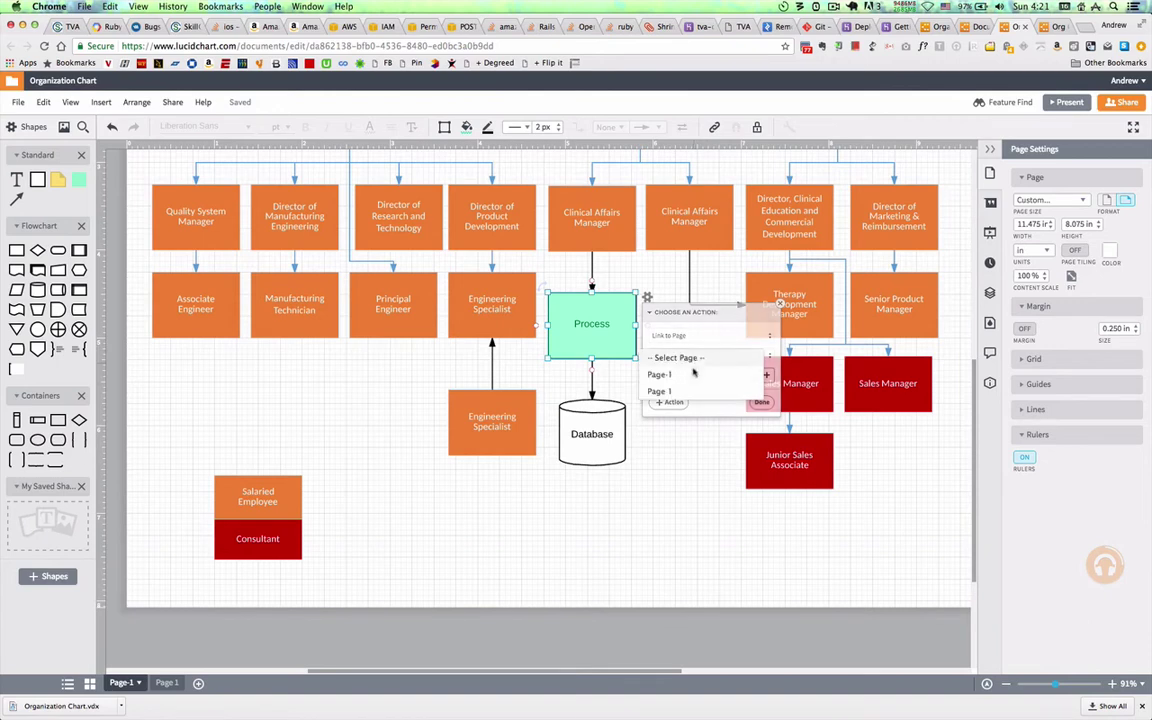
click(691, 390)
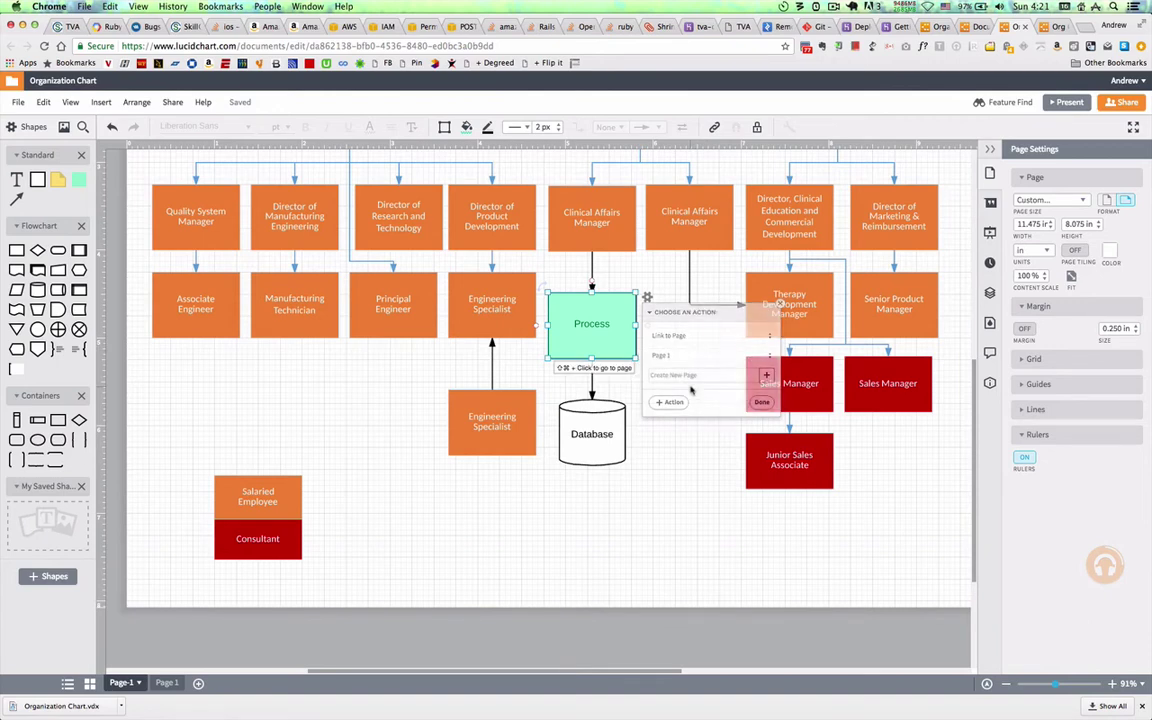
click(760, 402)
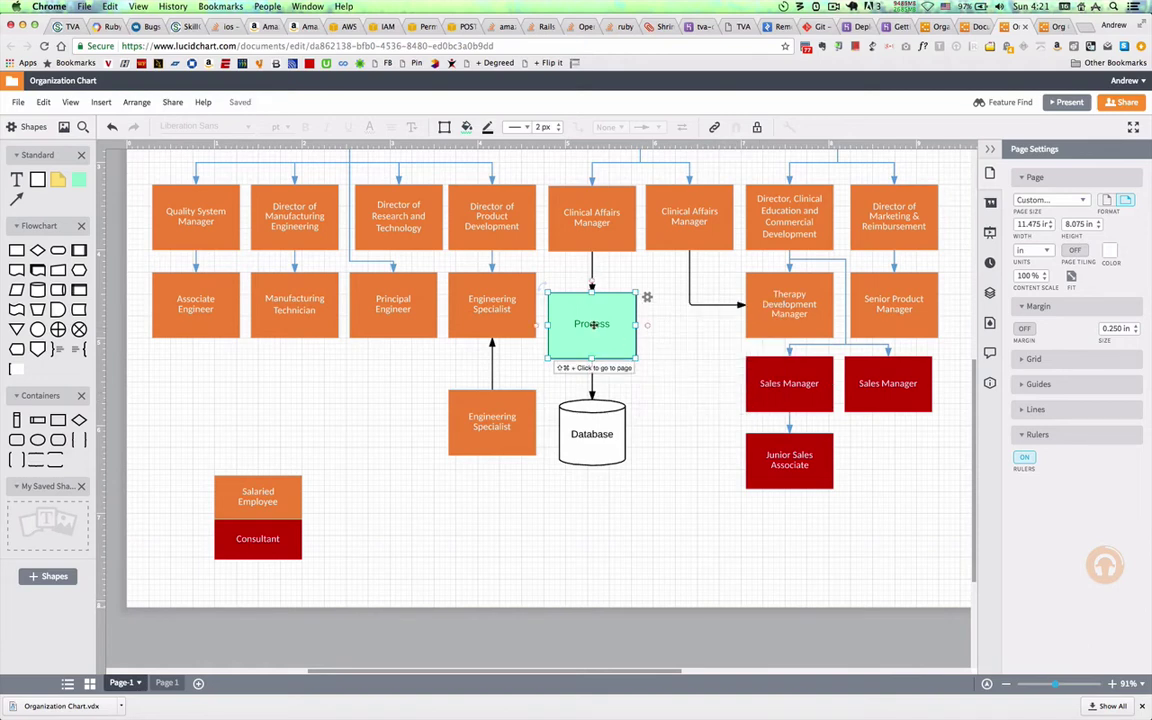
key(shift+super)
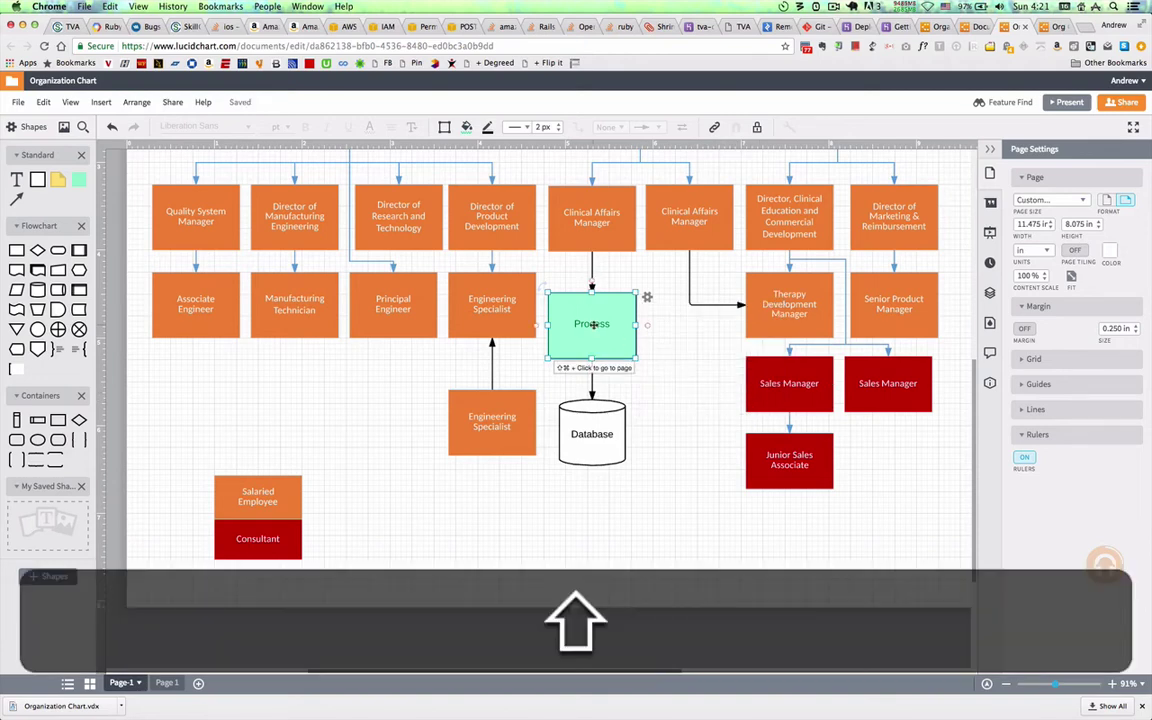
Step: Jump to Page 1 via the Process link, then show all Office add-ins in Word
key(shift+super+Down)
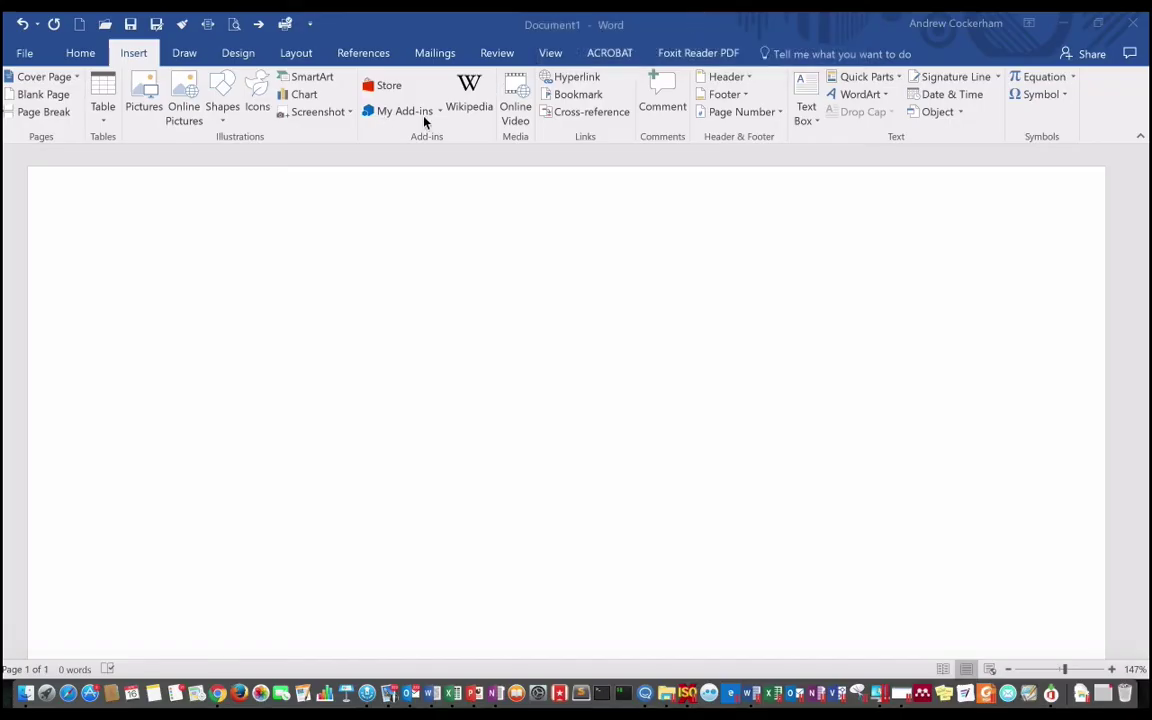
click(437, 117)
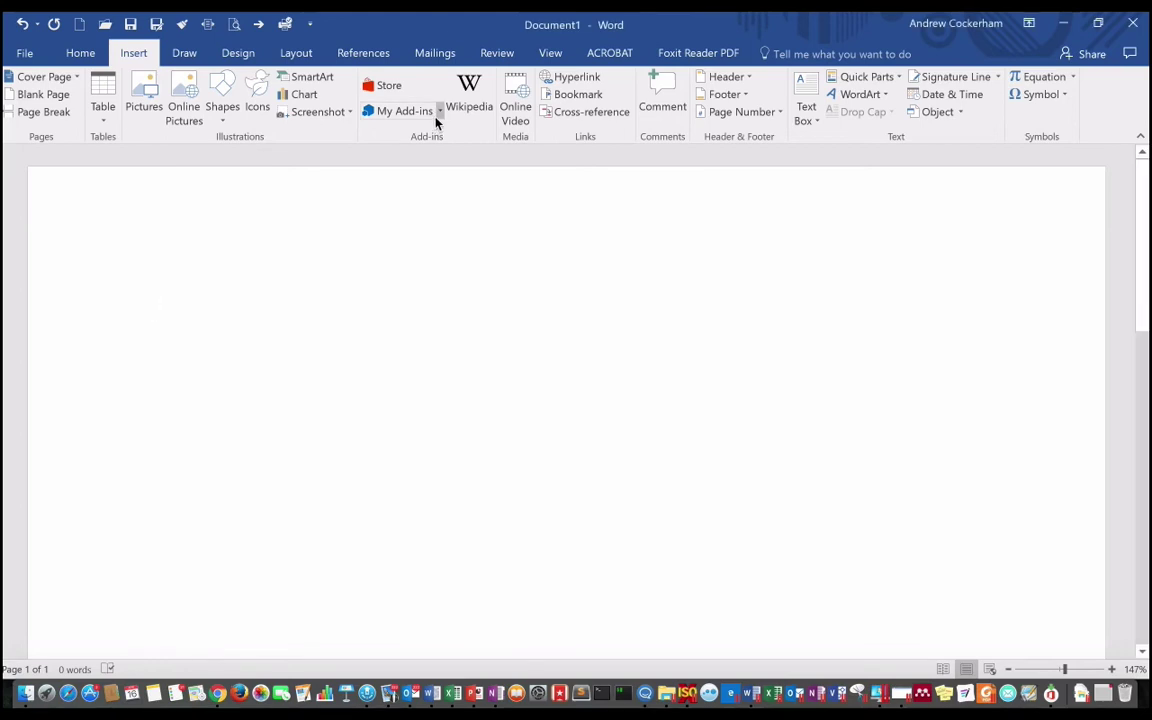
click(437, 116)
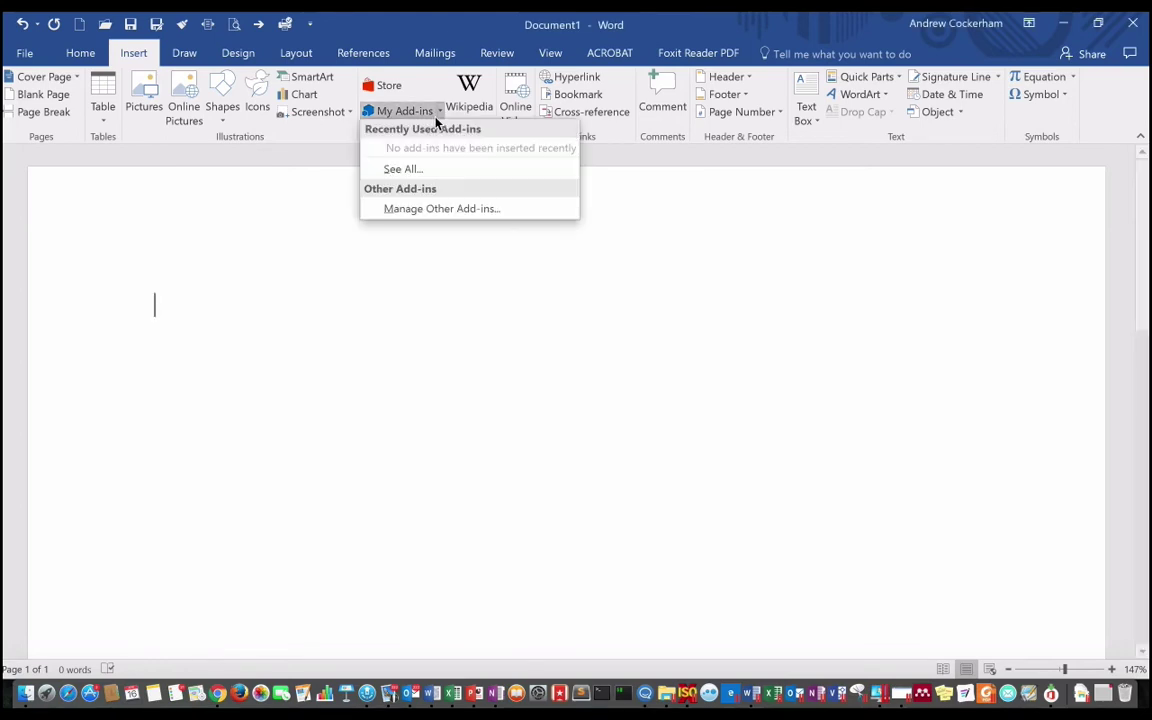
click(425, 176)
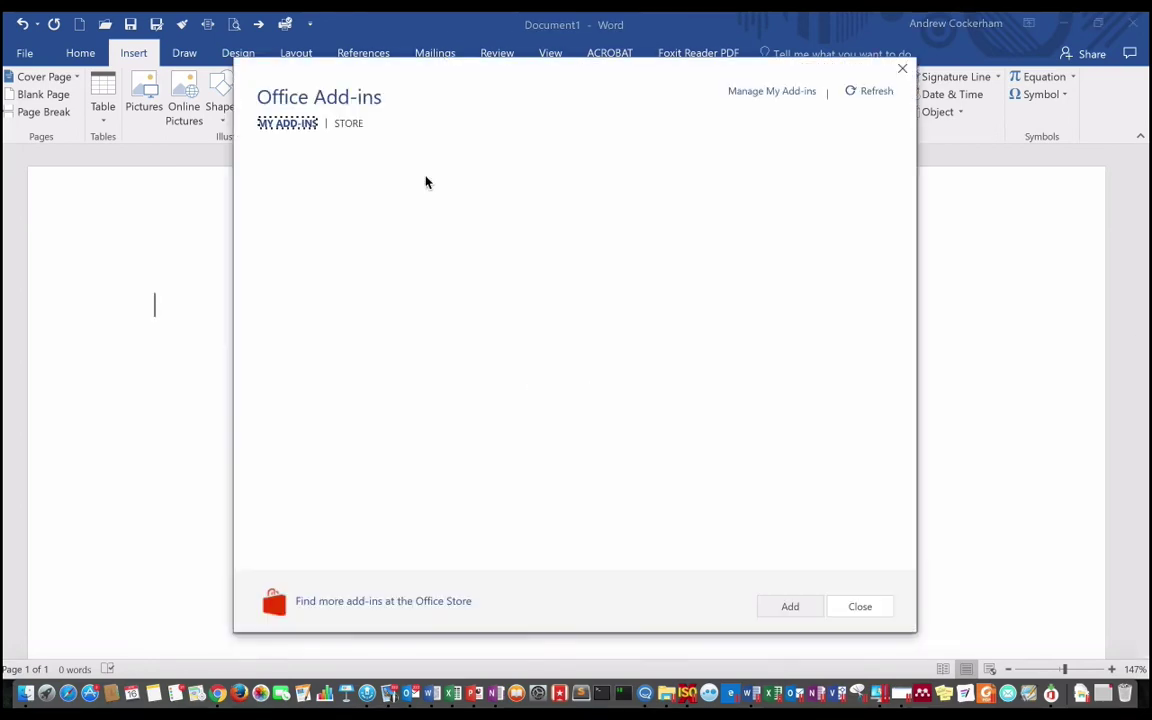
Step: Search the add-in store for 'lucidchart' and add Lucidchart Diagrams for Word
click(347, 123)
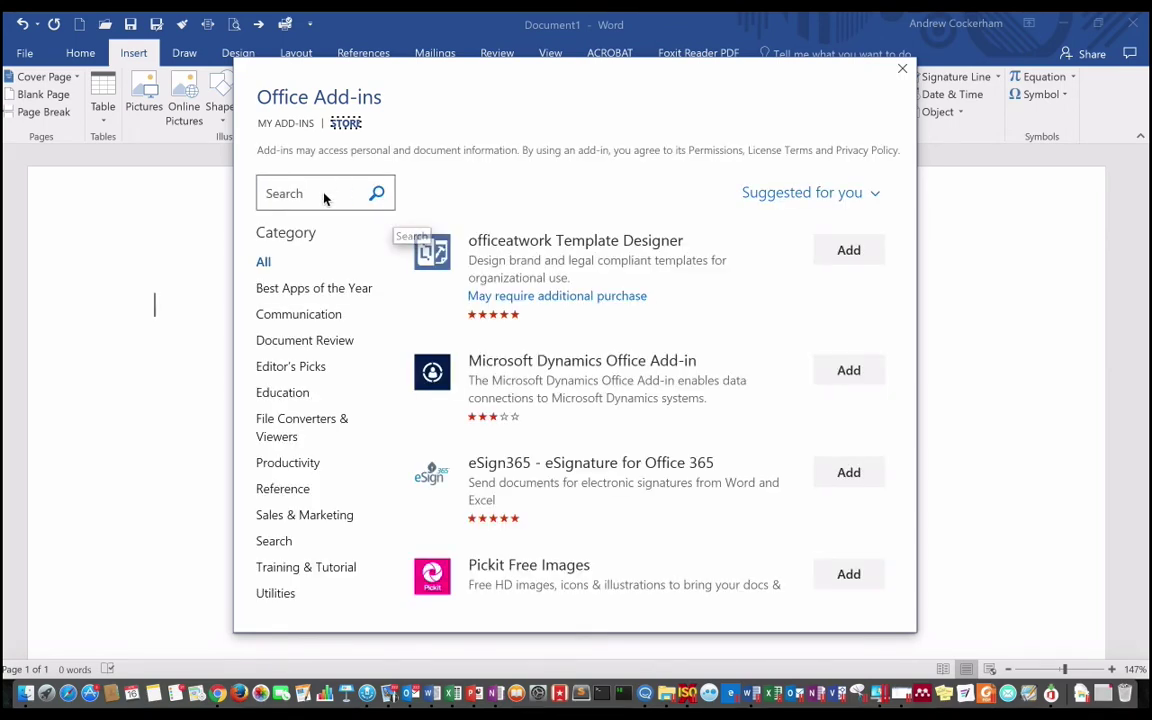
click(324, 196)
text(lucidchart)
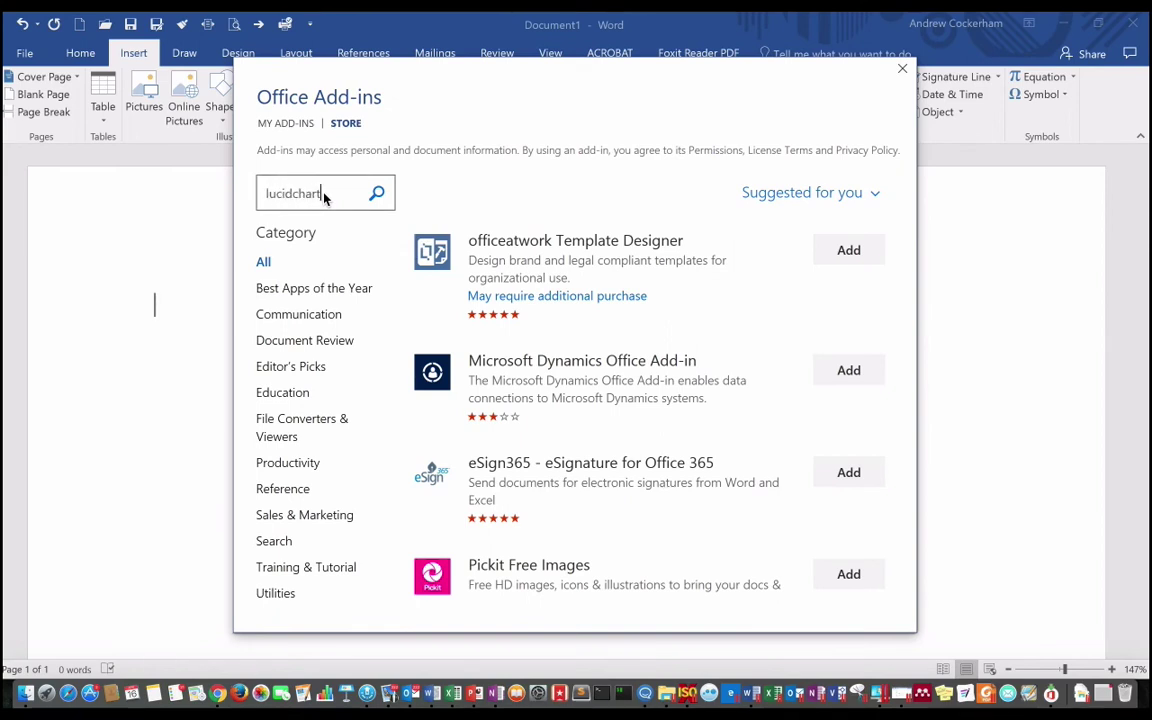
key(Return)
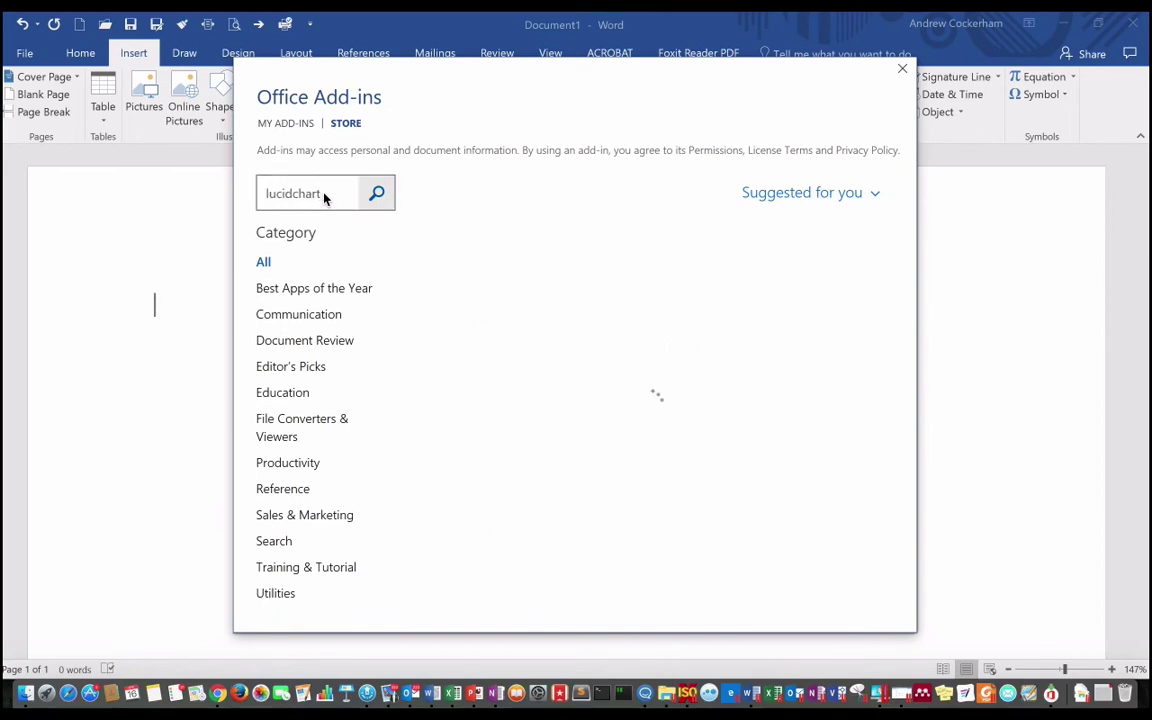
click(849, 249)
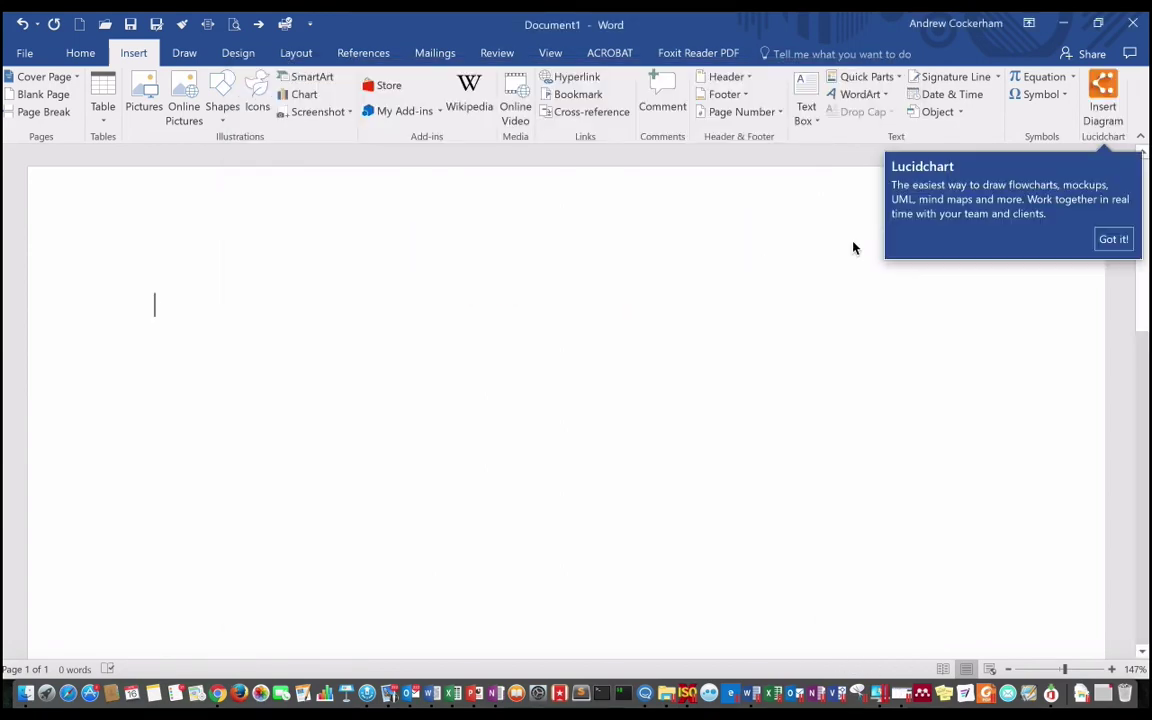
Step: Insert the 'Organization Chart edited' diagram into the Word document from the Lucidchart panel
click(1112, 240)
click(1110, 107)
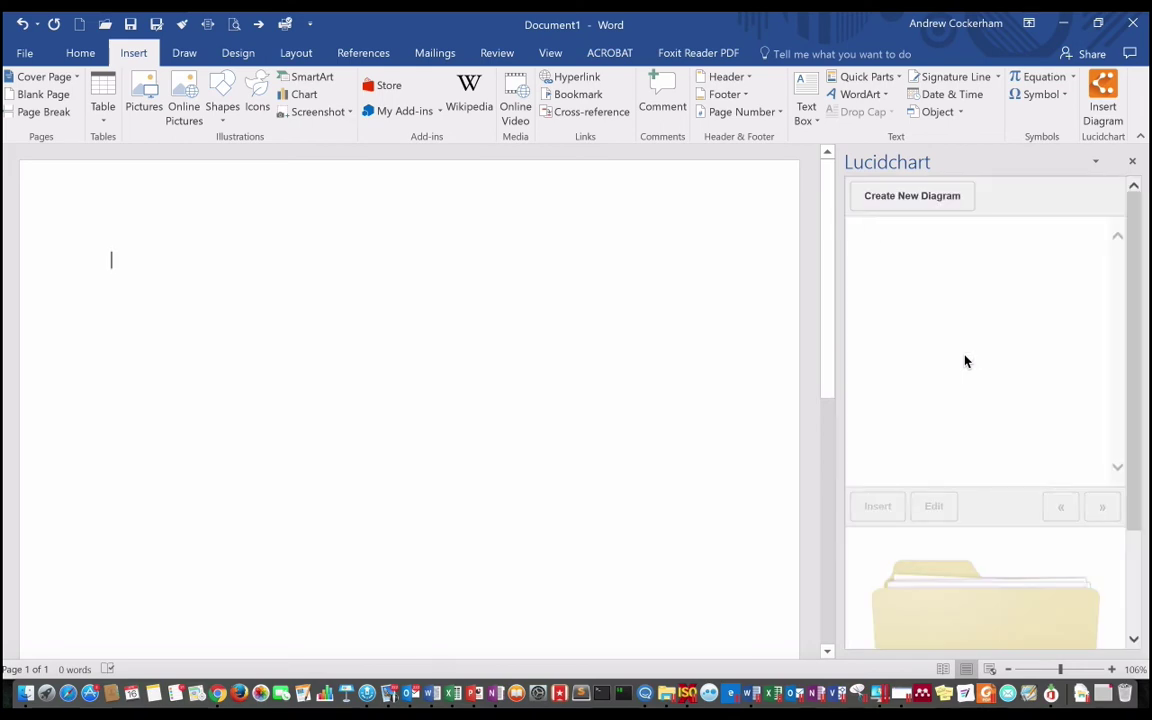
click(962, 258)
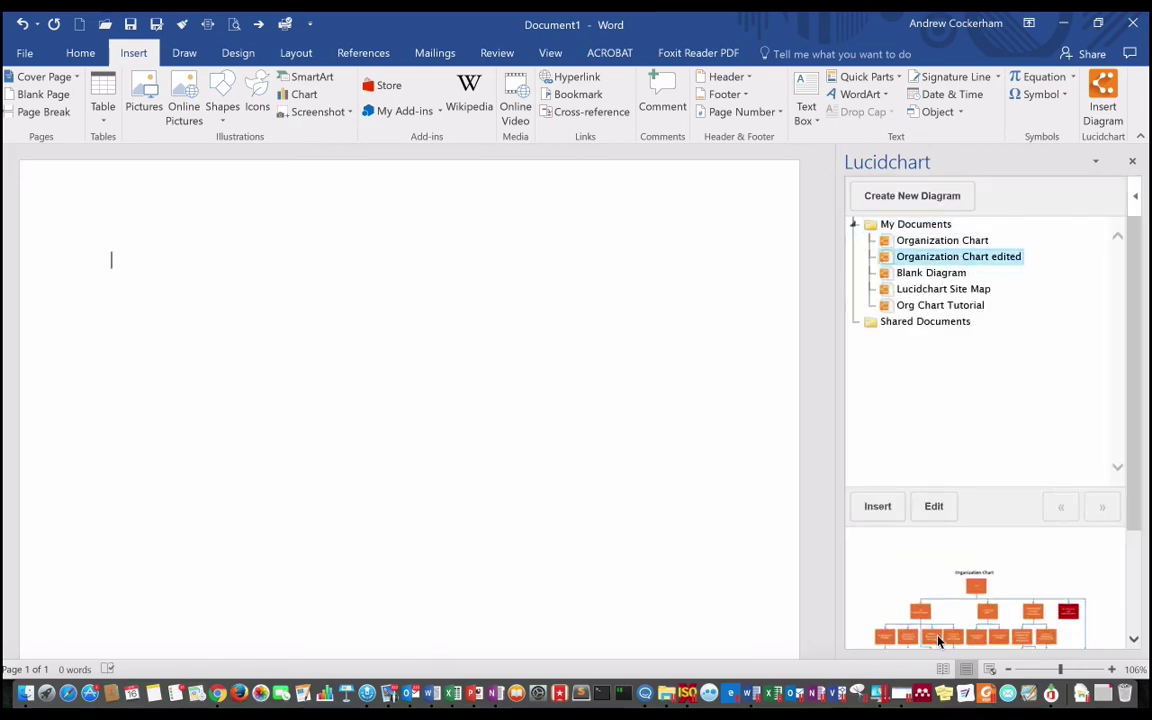
scroll(925, 588, down, 3)
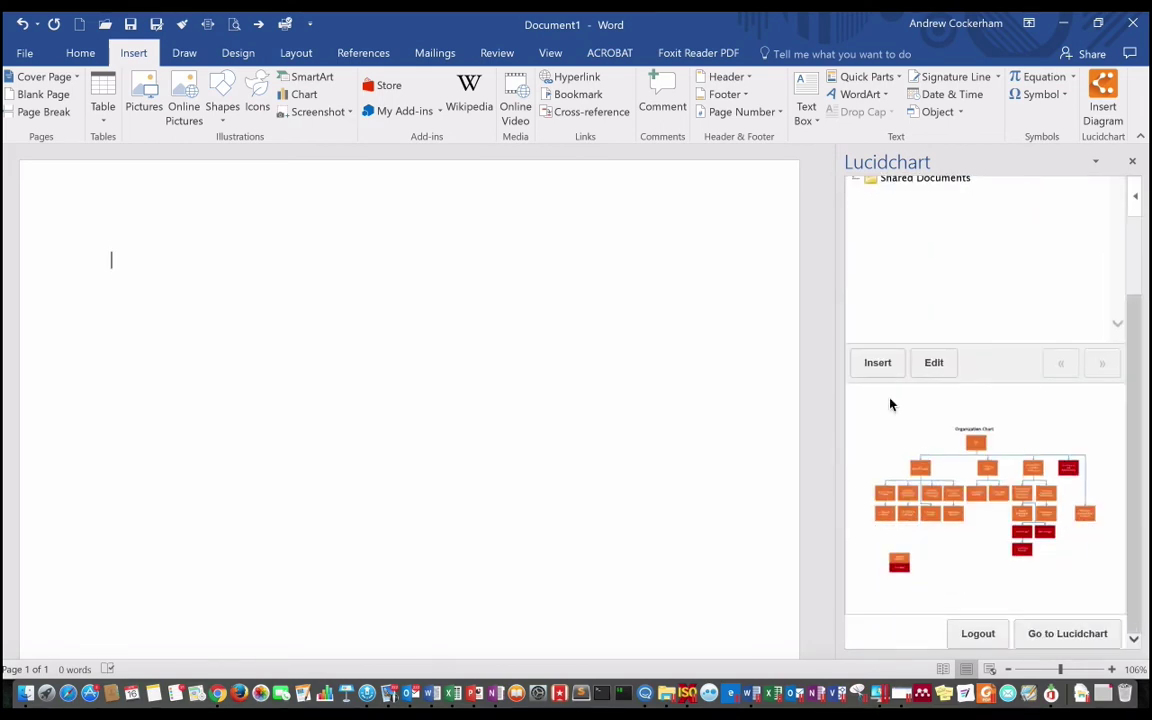
click(878, 366)
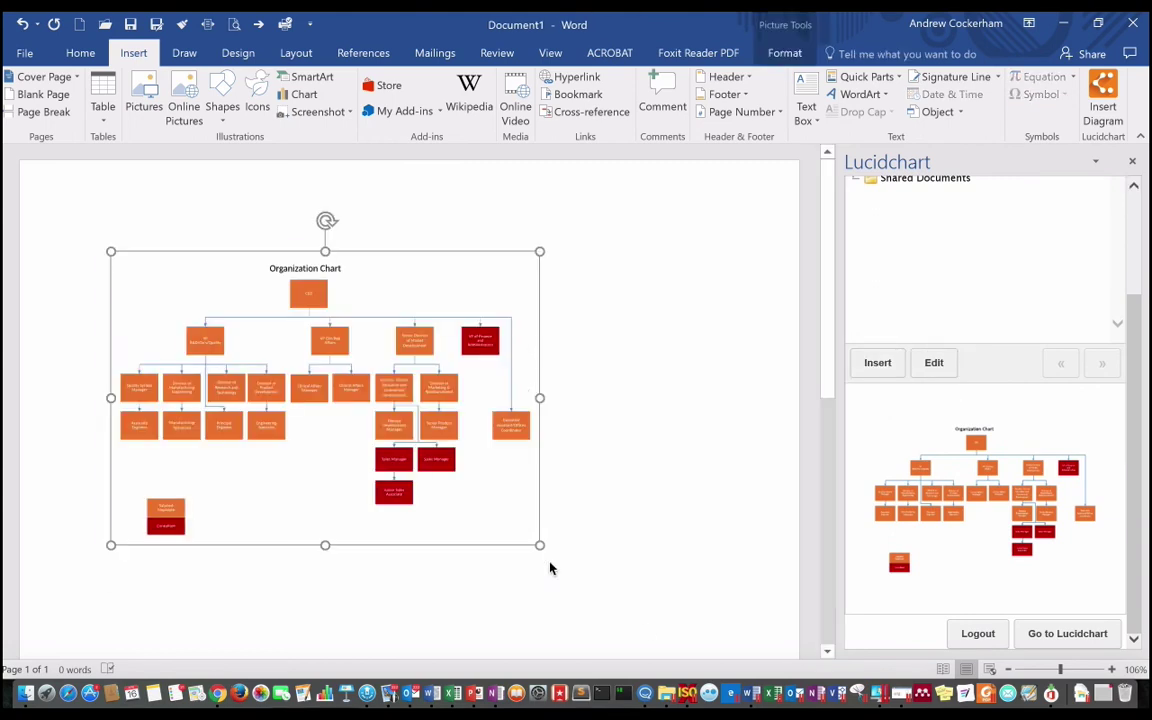
Step: Enlarge the inserted org chart picture by dragging its corner handle
drag(540, 546, 656, 630)
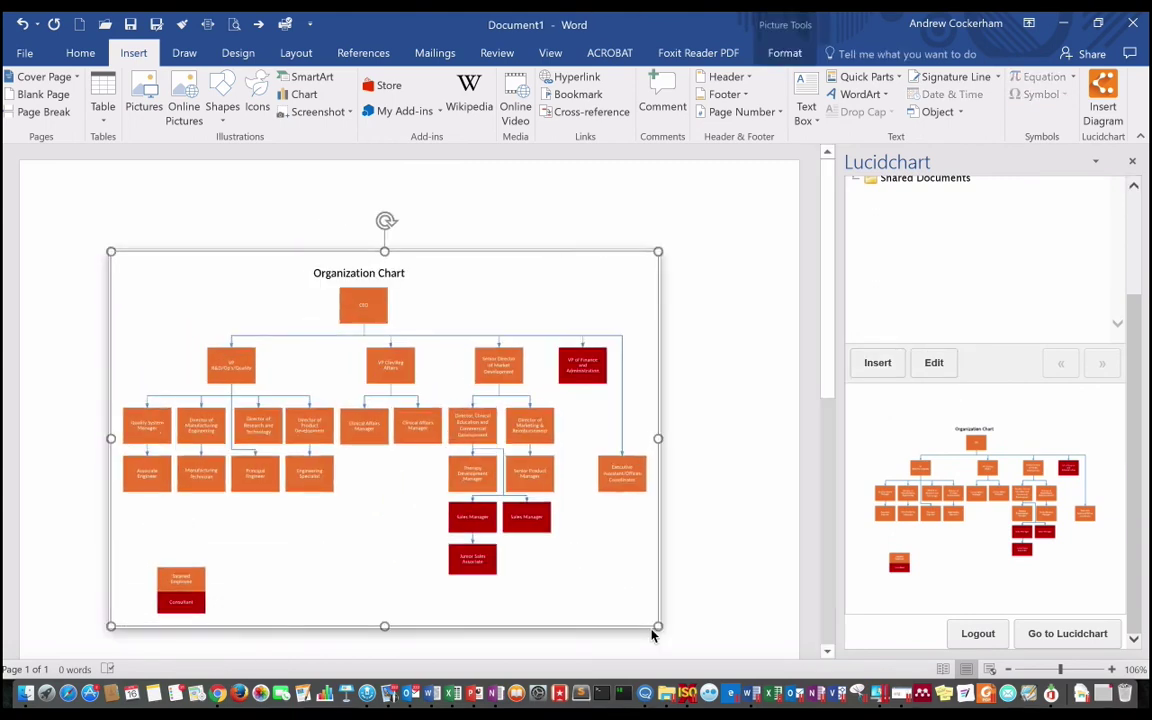
right_click(316, 332)
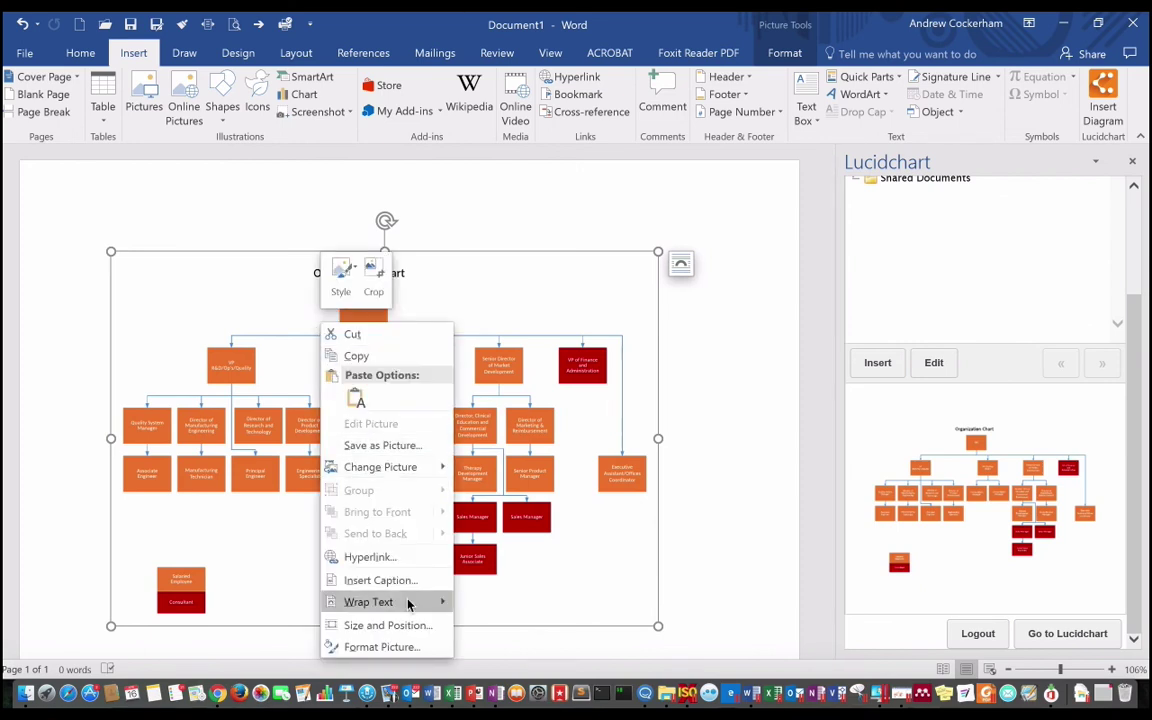
click(653, 401)
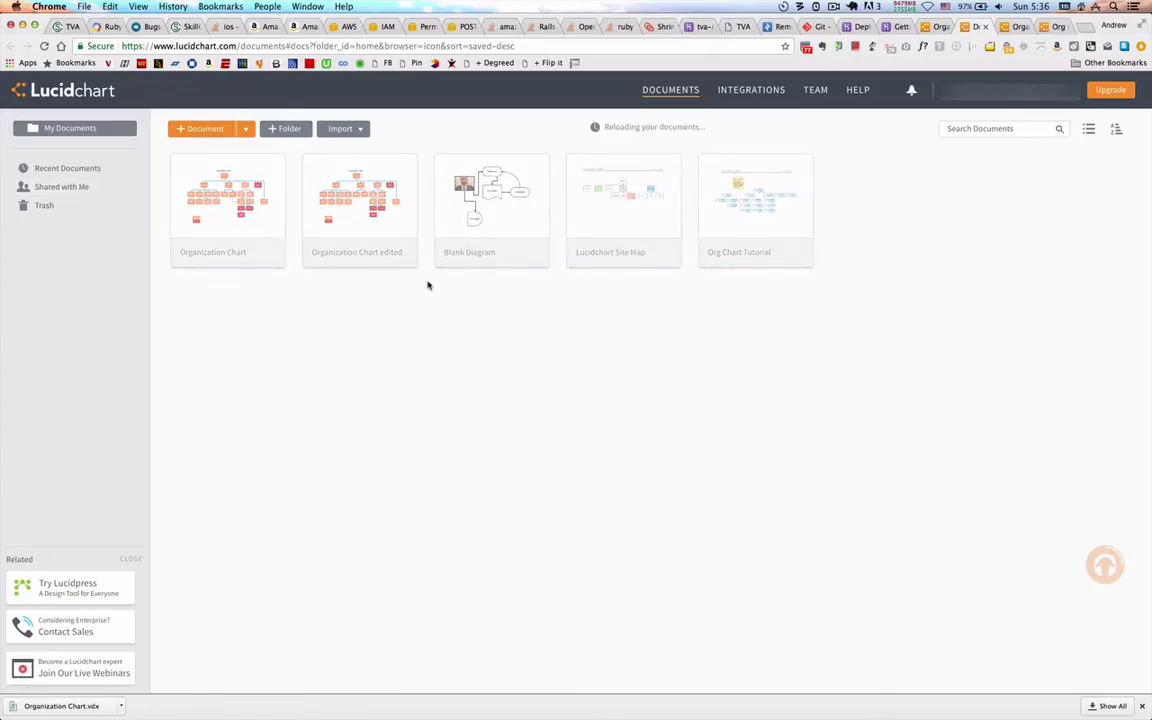
Step: Start a new document and view Mind Map, Floorplan, Network Infrastructure, then Venn Diagram templates
click(243, 130)
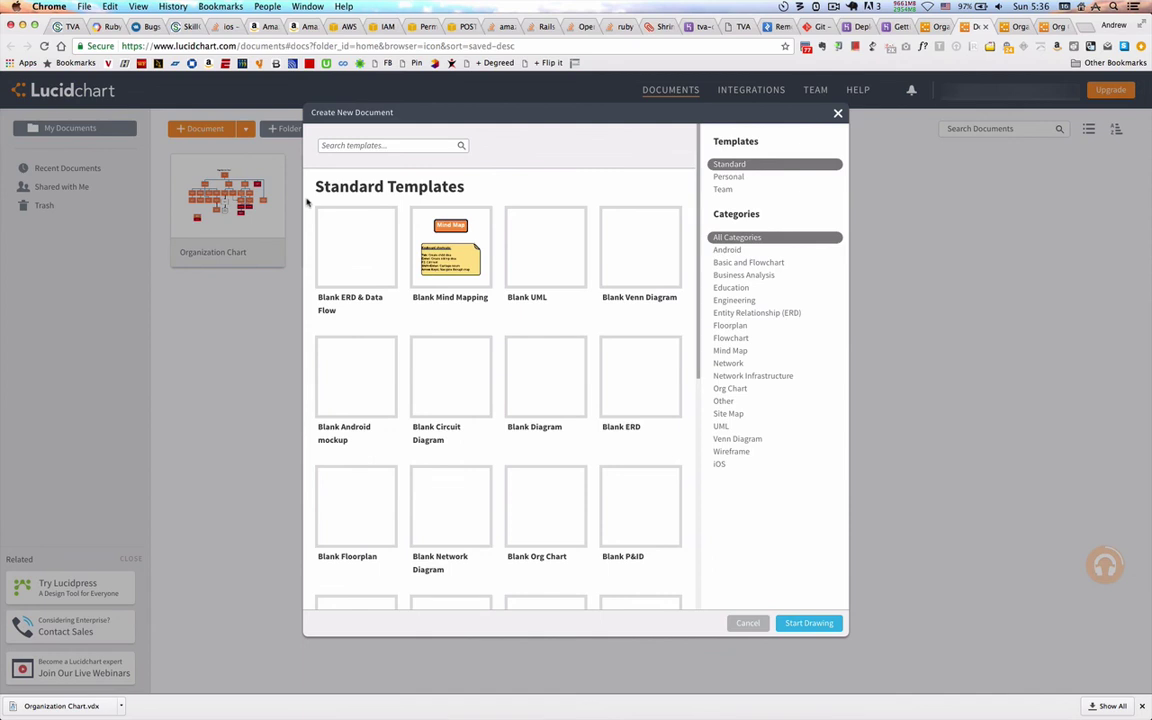
scroll(485, 347, down, 3)
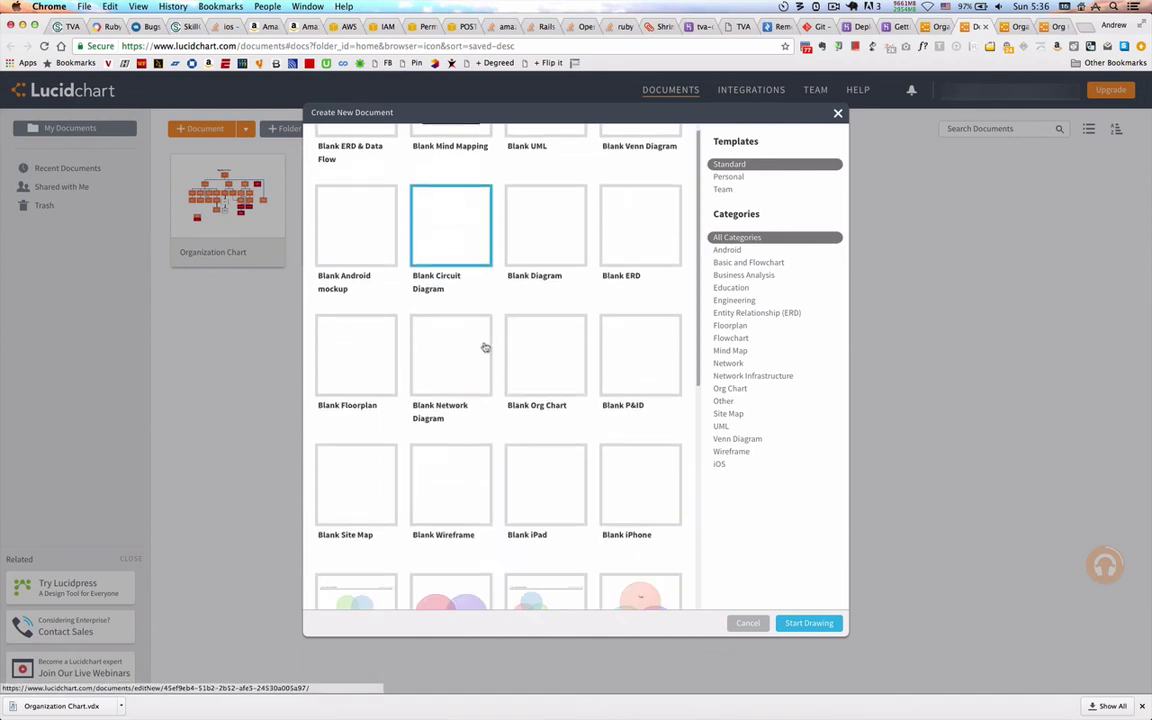
click(714, 351)
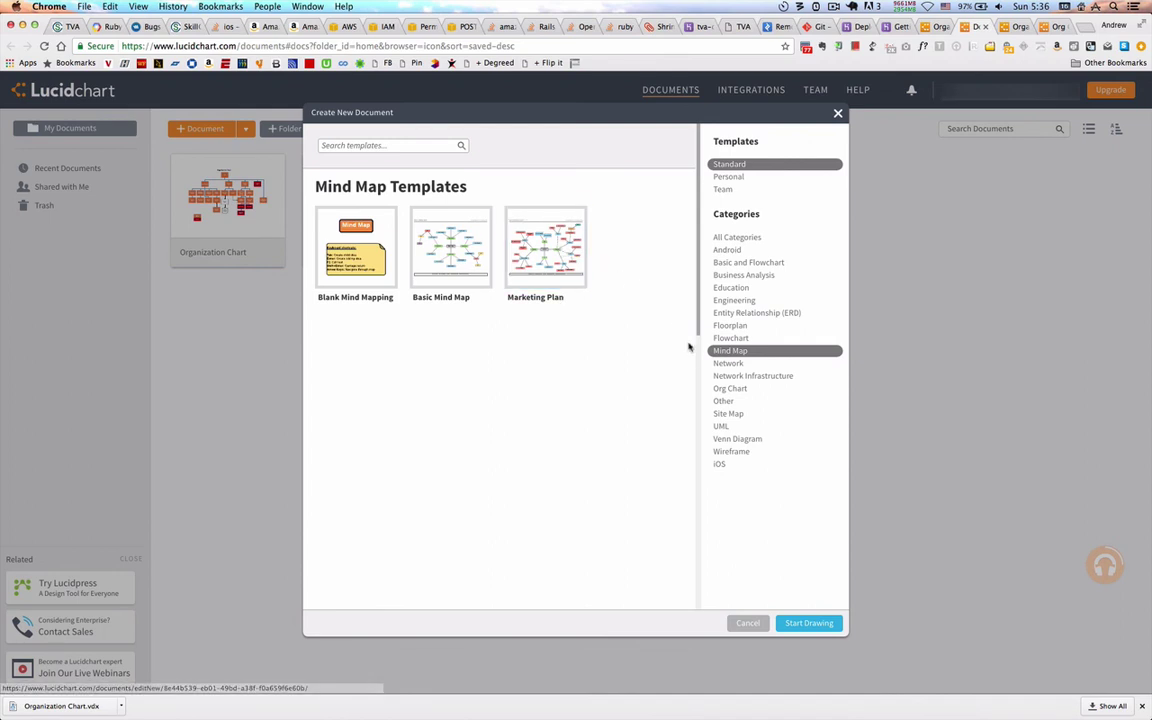
click(734, 327)
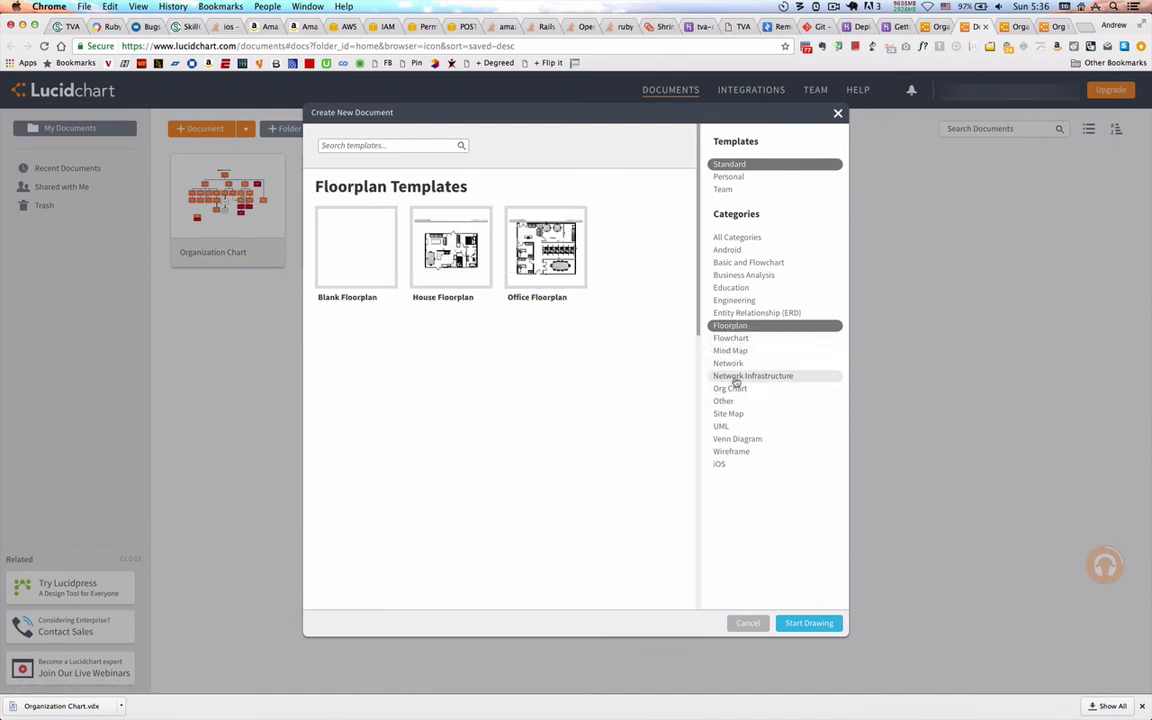
click(736, 377)
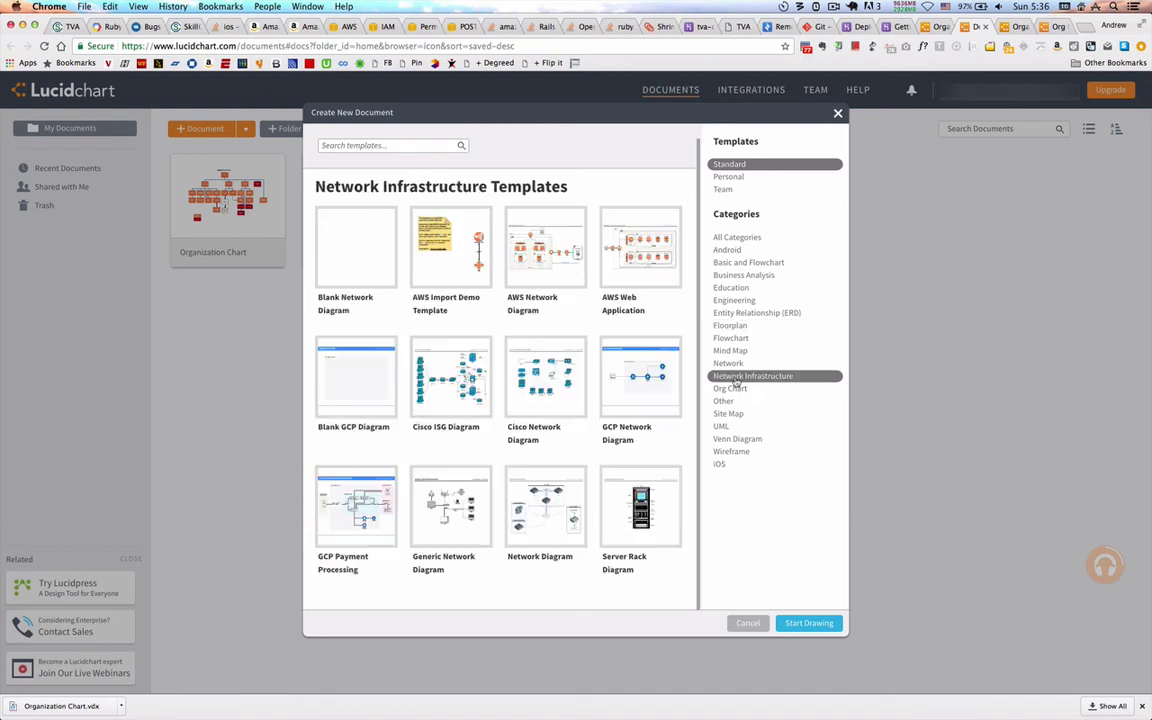
click(736, 440)
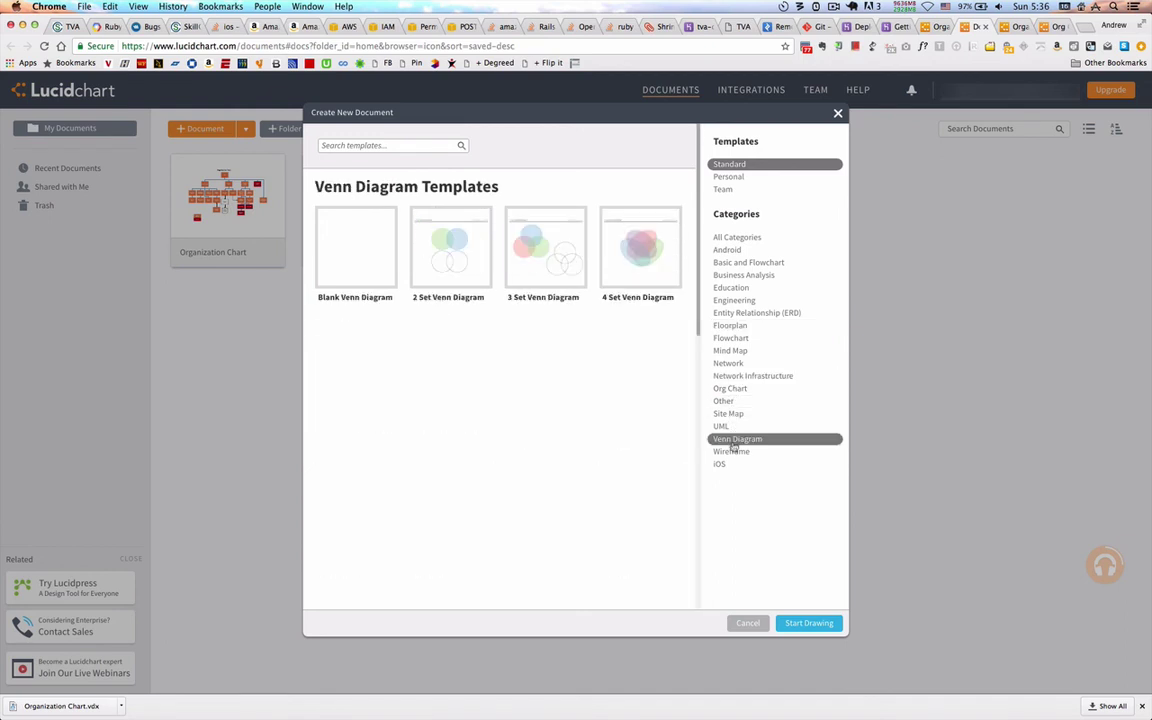